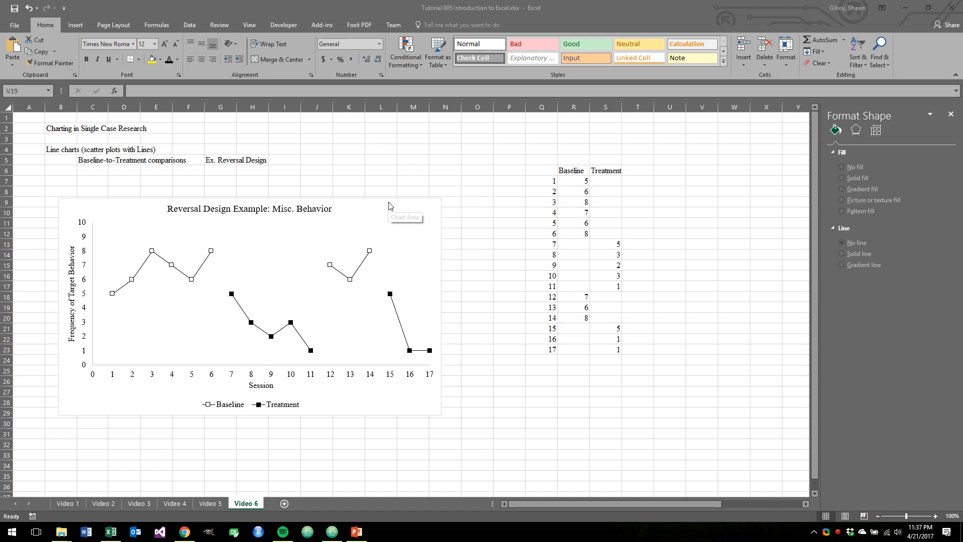
{"action": "left_click", "coordinate": [449, 183]}
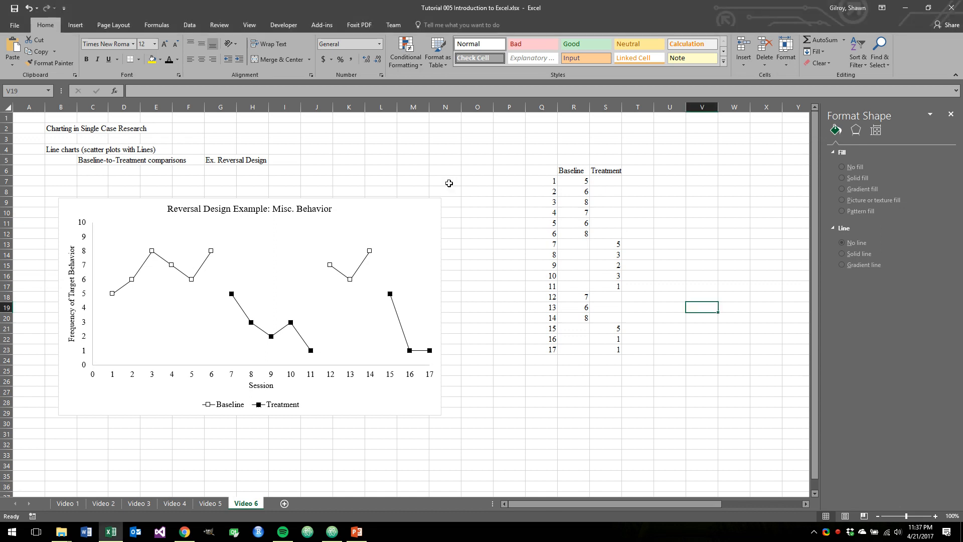
{"action": "left_click", "coordinate": [282, 222]}
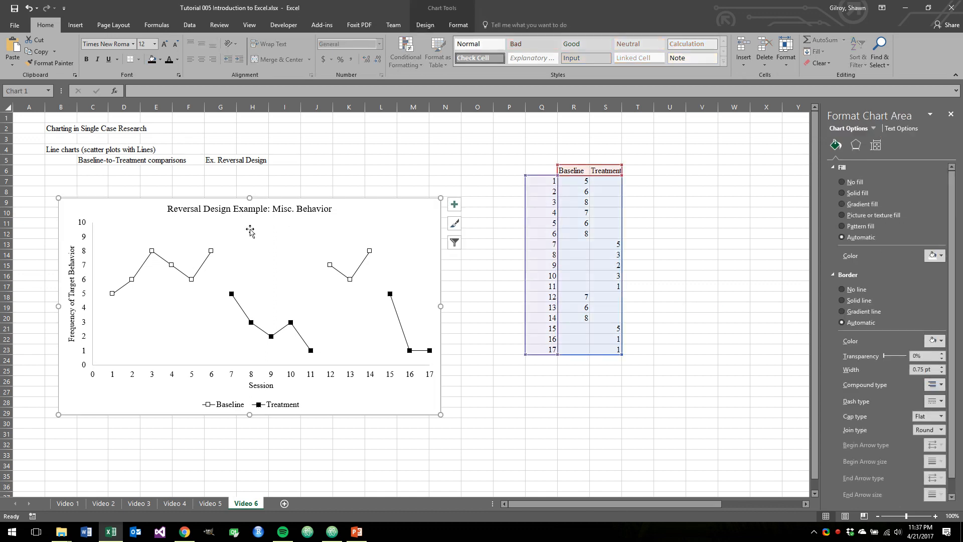
{"action": "left_click", "coordinate": [211, 253]}
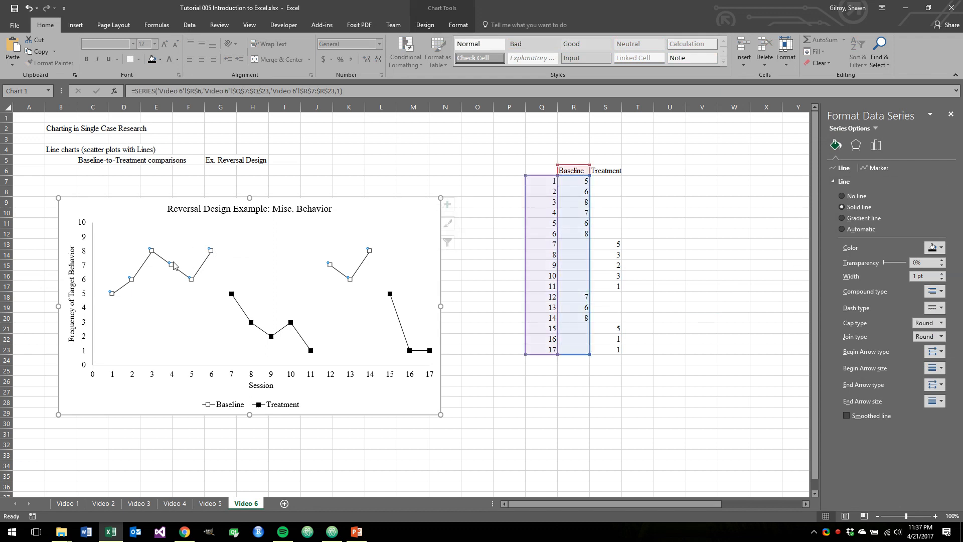
{"action": "key", "text": "Escape"}
{"action": "key", "text": "Escape"}
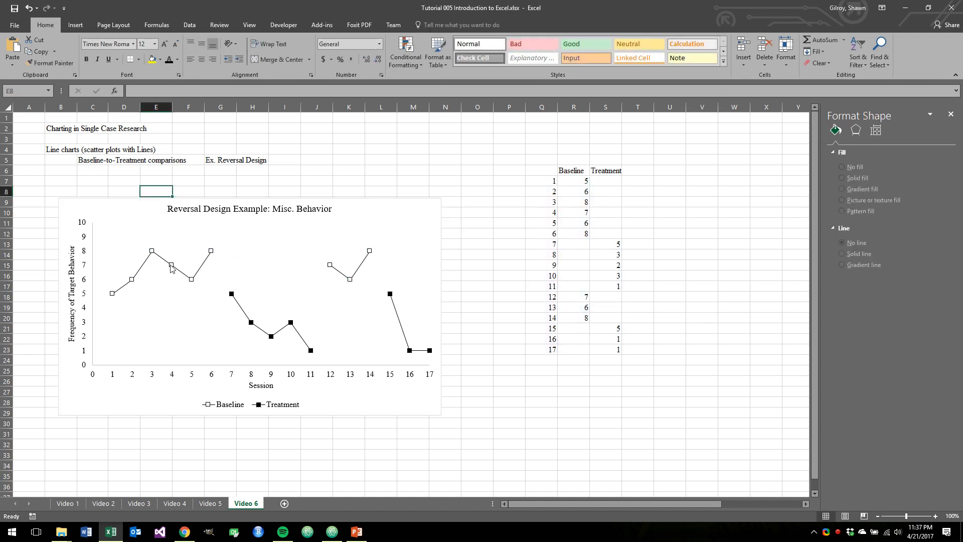
{"action": "left_click", "coordinate": [169, 263]}
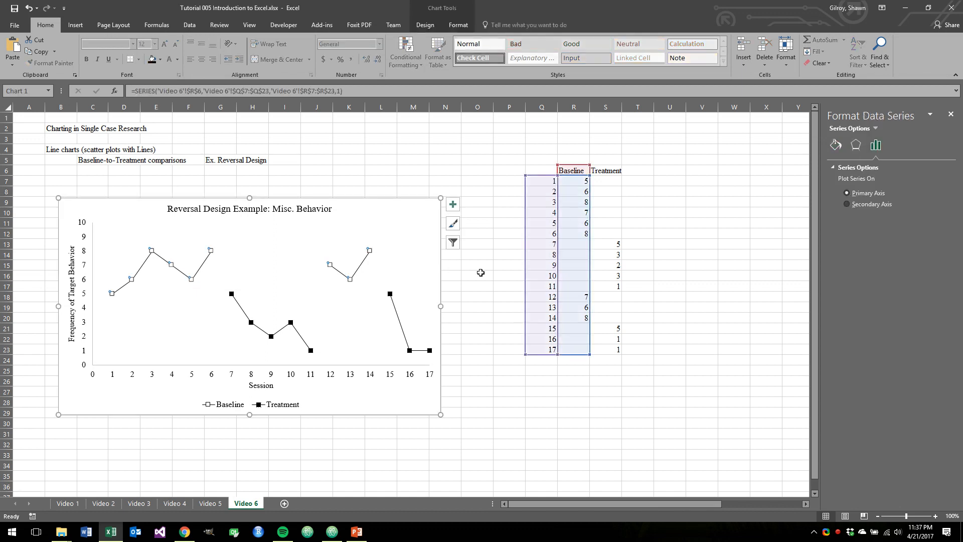
{"action": "left_click", "coordinate": [478, 275]}
Set the Baseline series' line color to black in its data series formatting
{"action": "left_click", "coordinate": [172, 268]}
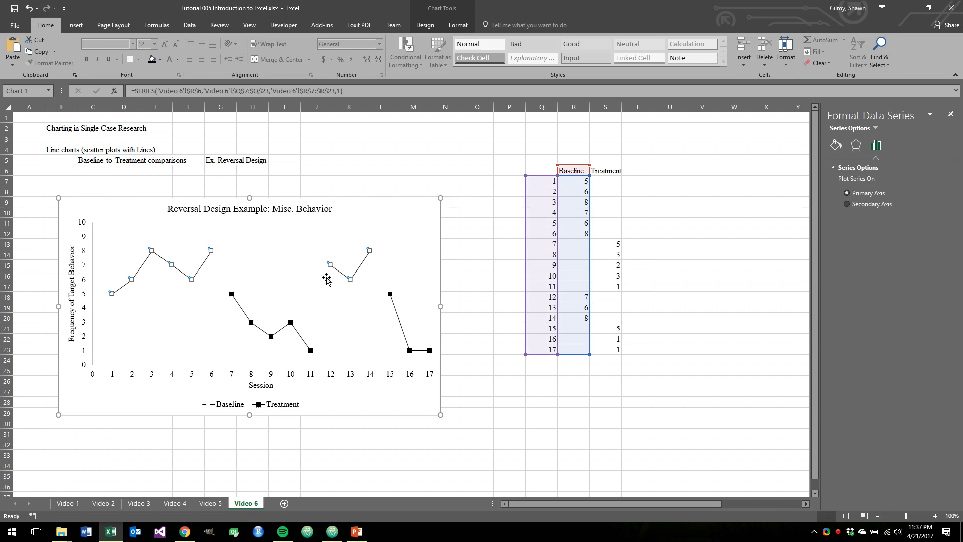
{"action": "left_click", "coordinate": [836, 147]}
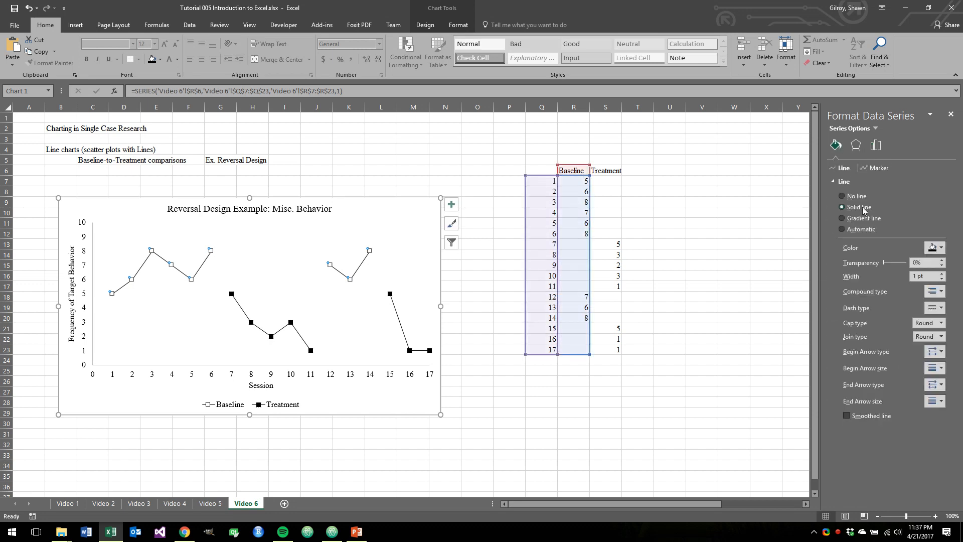
{"action": "left_click", "coordinate": [935, 247]}
{"action": "left_click", "coordinate": [888, 271]}
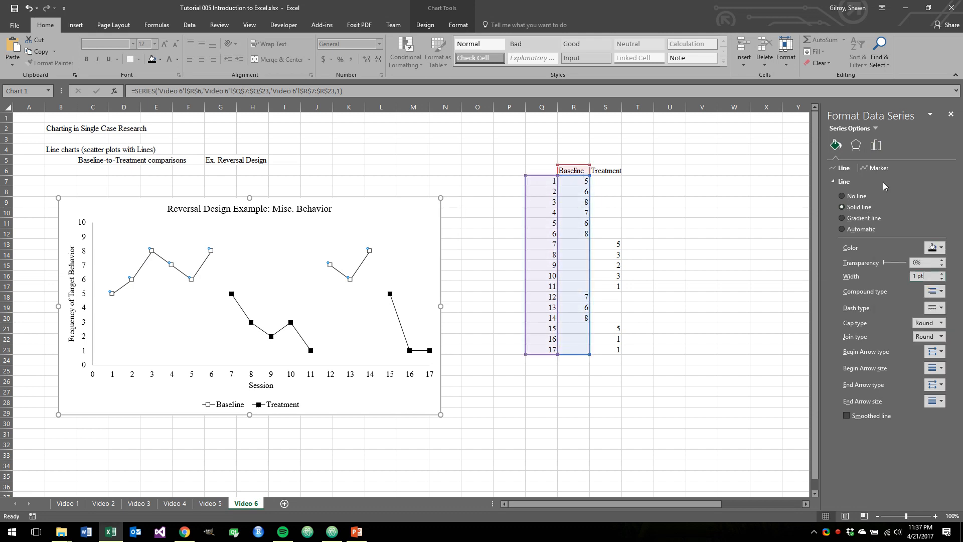
Review the Baseline series' marker settings, including its built-in type, size, solid fill and border
{"action": "left_click", "coordinate": [876, 168]}
{"action": "left_click", "coordinate": [870, 183]}
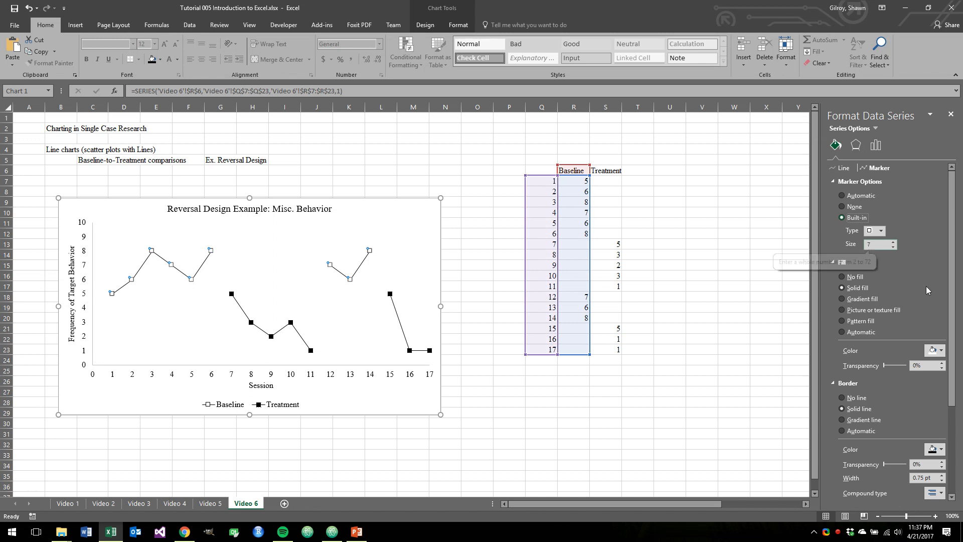
{"action": "left_click", "coordinate": [865, 288]}
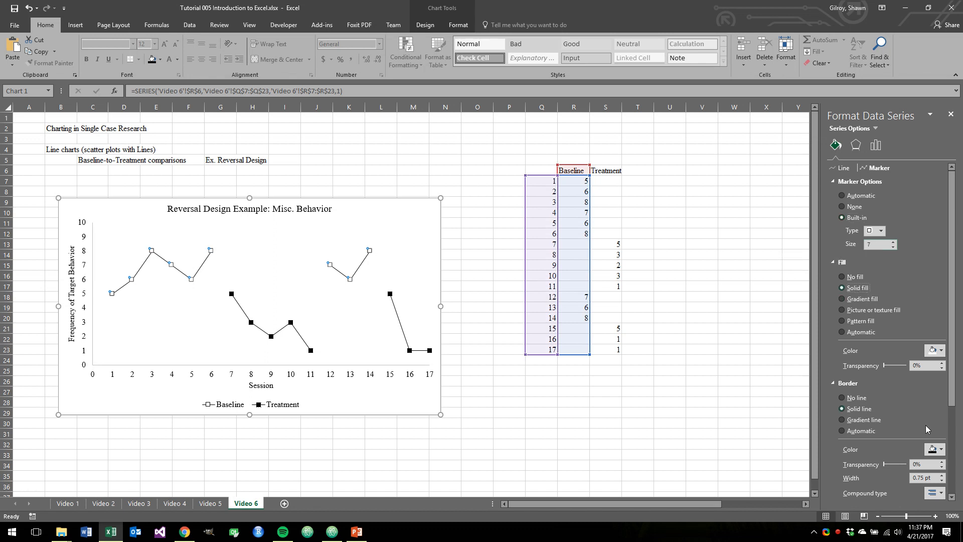
{"action": "left_click", "coordinate": [752, 279]}
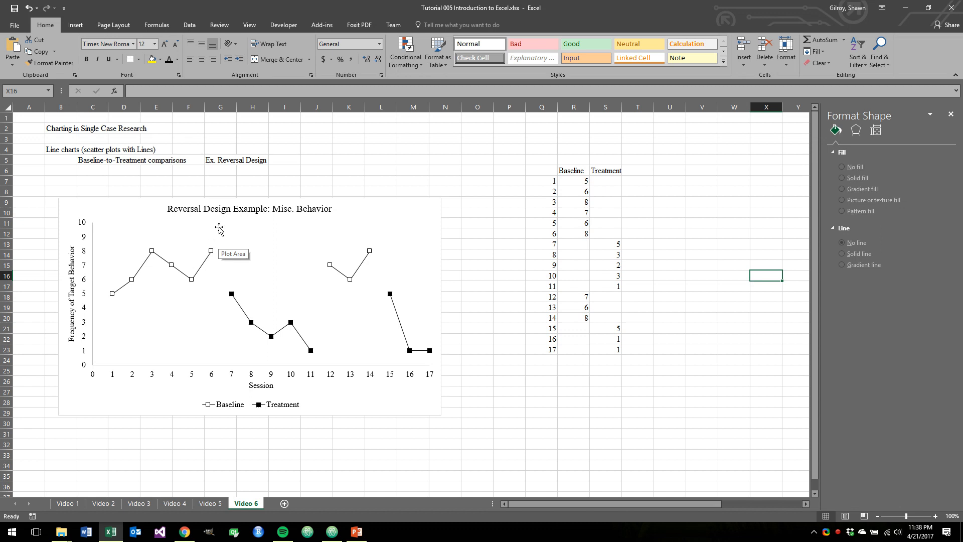
Draw a black vertical line about 3.02" tall between sessions 6 and 7, and widen the chart to the end of column N
{"action": "left_click", "coordinate": [76, 26]}
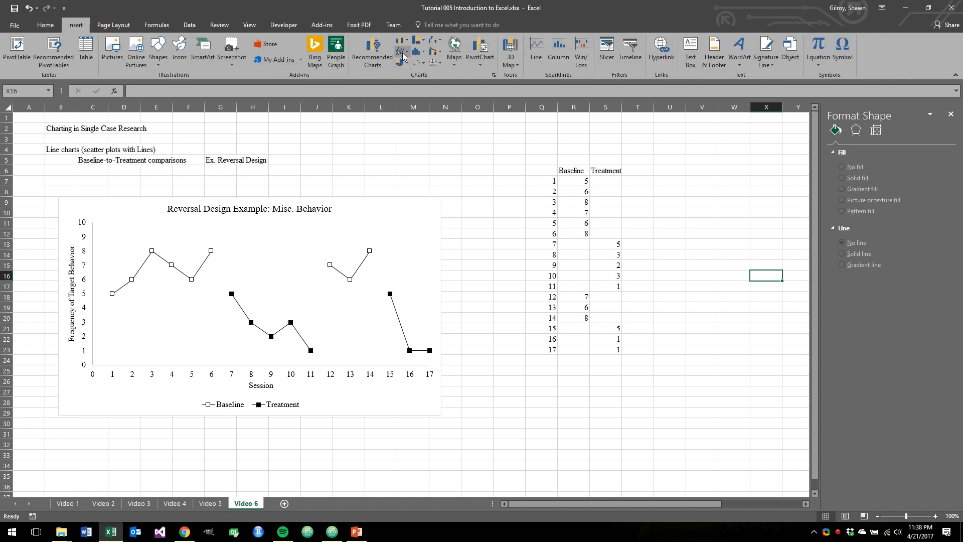
{"action": "left_click", "coordinate": [158, 48]}
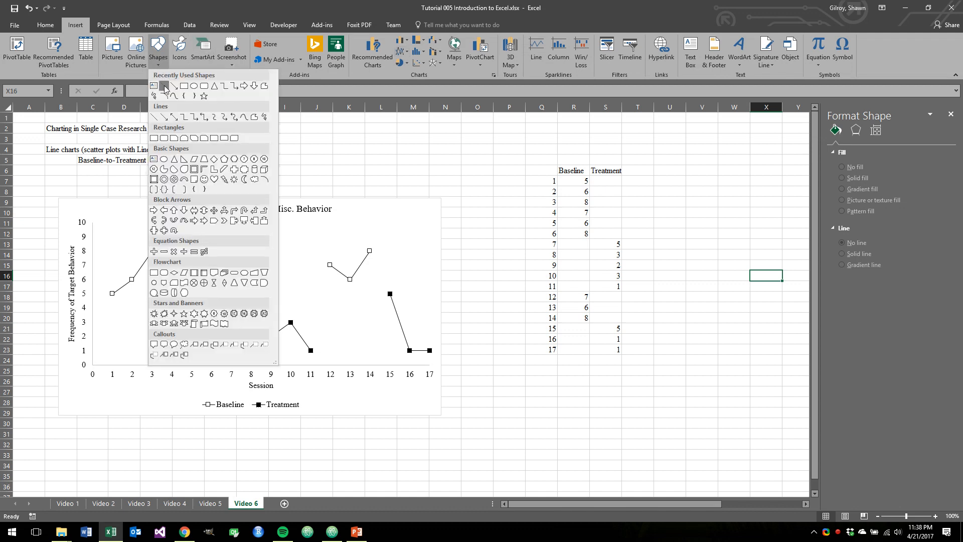
{"action": "left_click", "coordinate": [164, 85]}
{"action": "left_click_drag", "start_coordinate": [221, 223], "coordinate": [235, 366]}
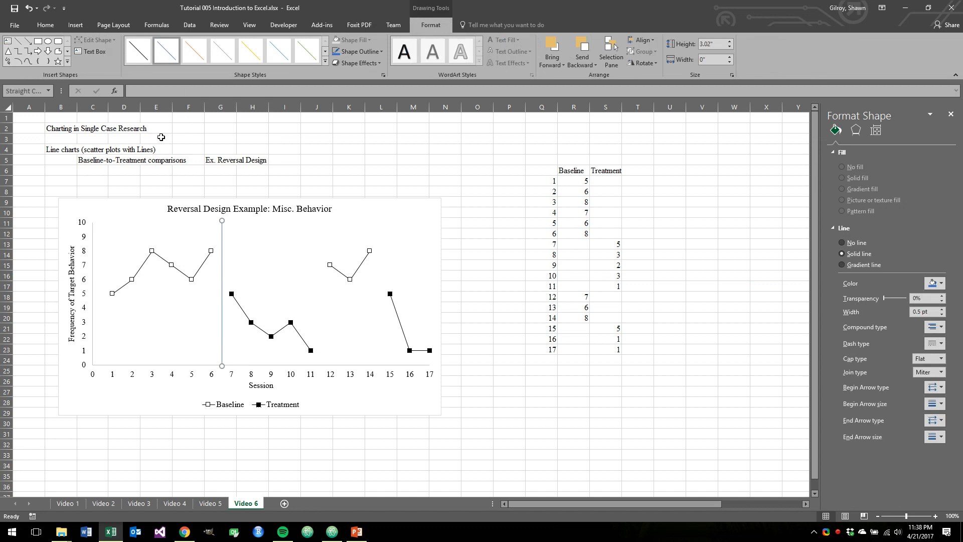
{"action": "left_click", "coordinate": [380, 211]}
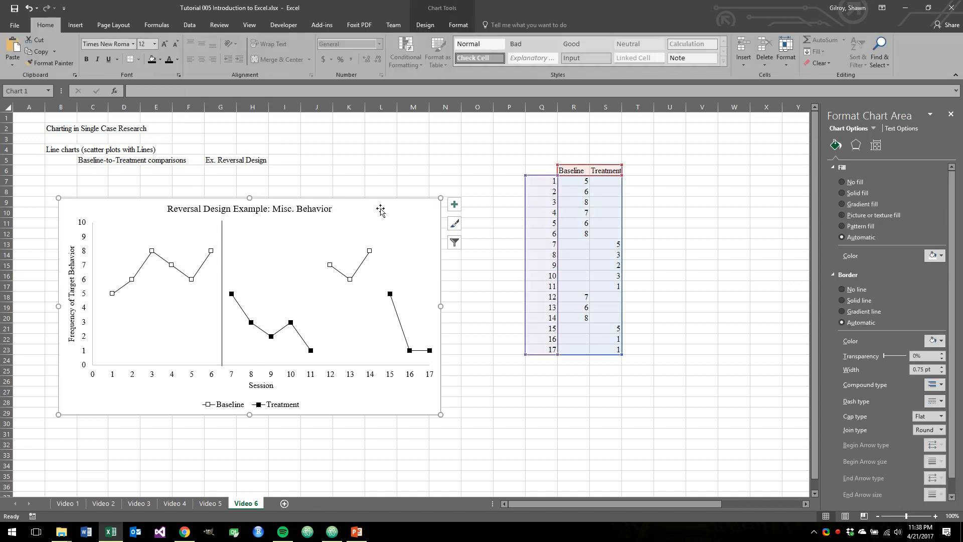
{"action": "left_click_drag", "start_coordinate": [440, 306], "coordinate": [461, 307]}
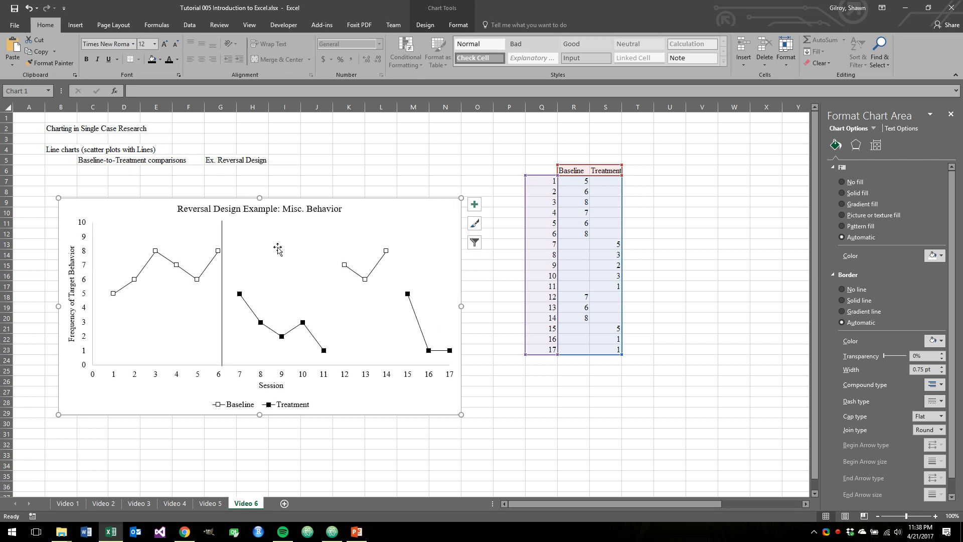
Apply the green preset line style to the vertical line drawn over the chart
{"action": "left_click", "coordinate": [221, 235]}
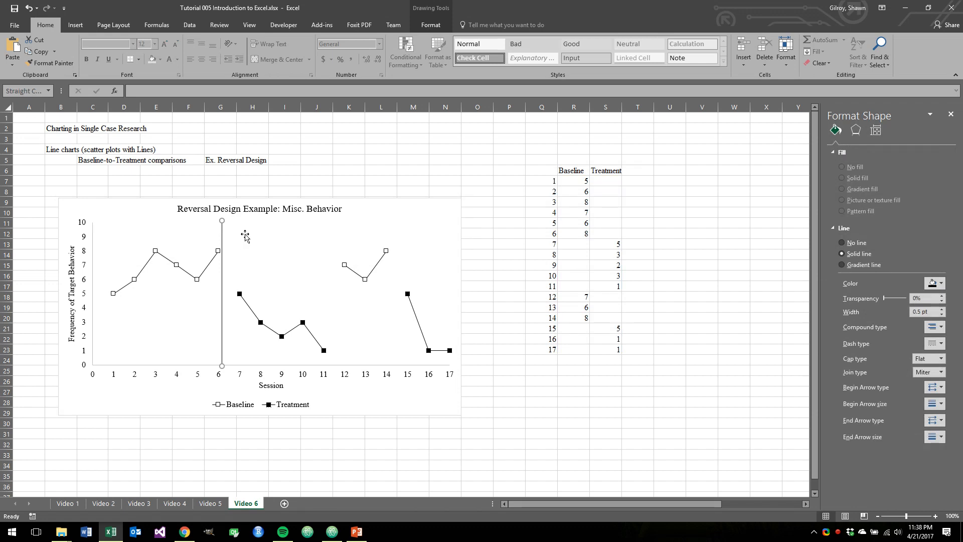
{"action": "left_click", "coordinate": [431, 25]}
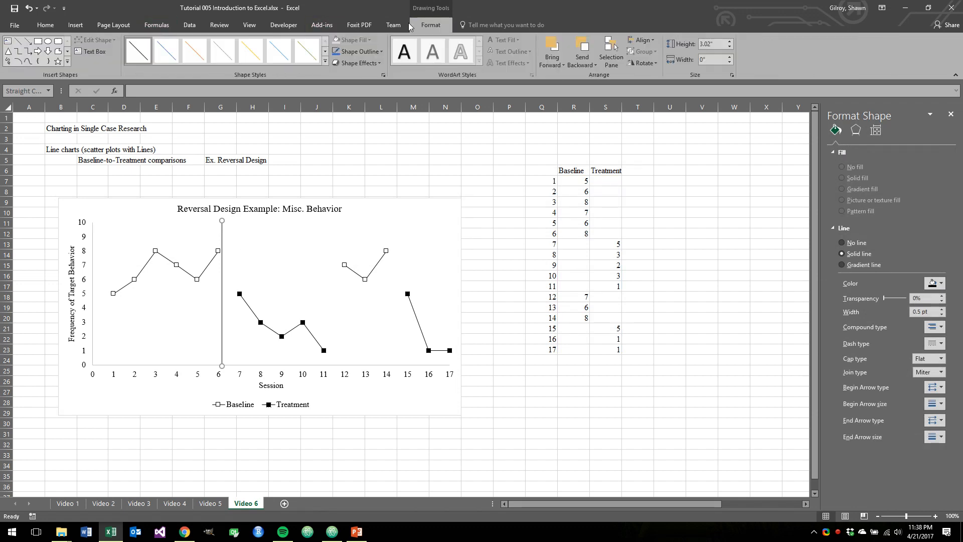
{"action": "left_click", "coordinate": [306, 50]}
{"action": "left_click", "coordinate": [306, 261]}
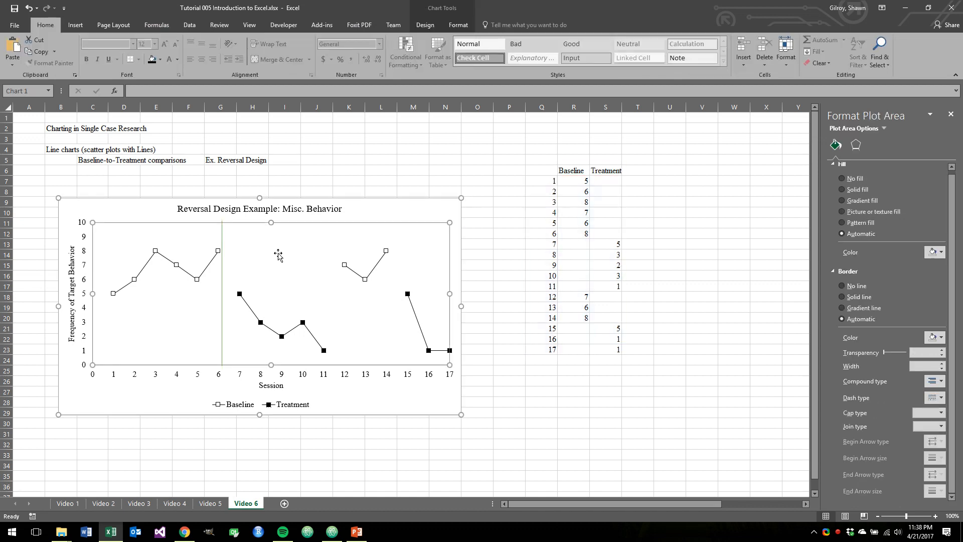
{"action": "left_click", "coordinate": [317, 203]}
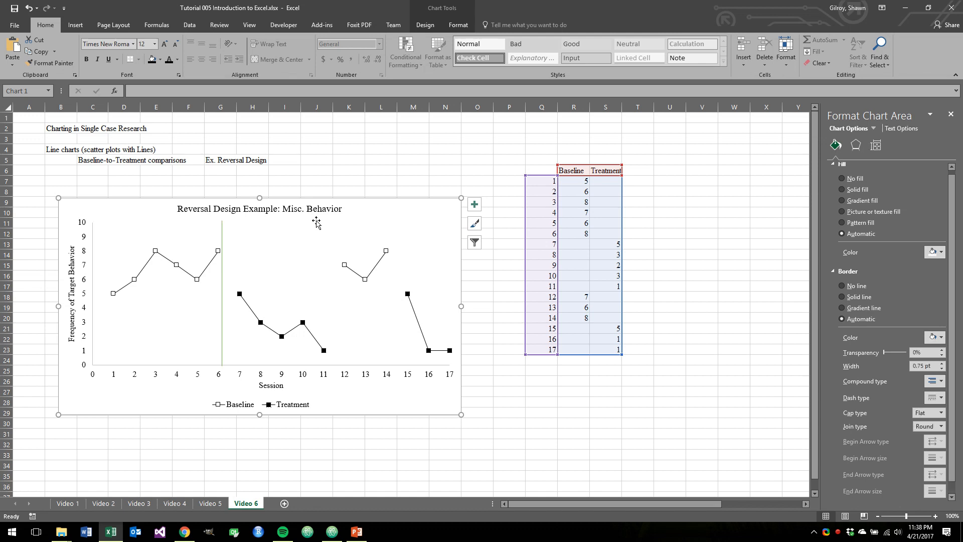
Open the chart's data source selection and add a new series named PhaseChange1
{"action": "right_click", "coordinate": [279, 238]}
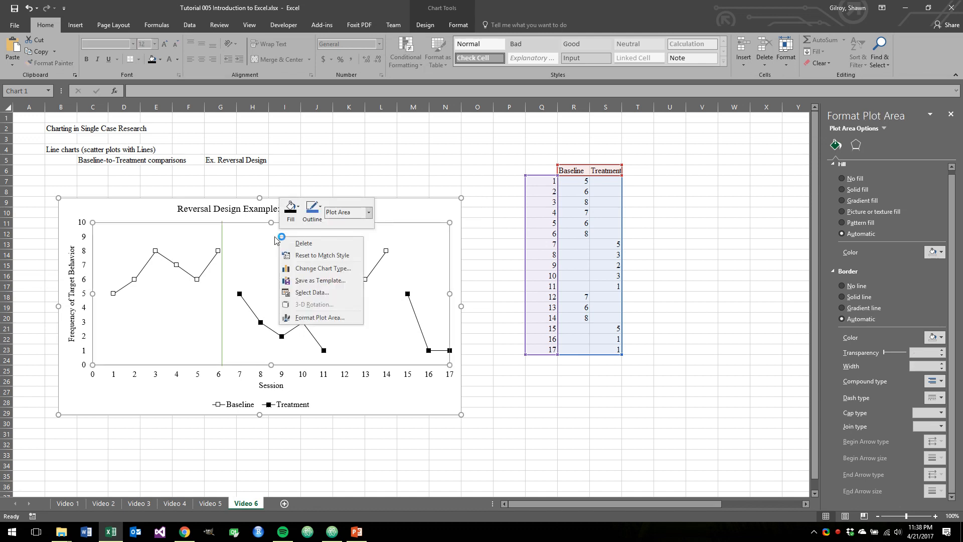
{"action": "left_click", "coordinate": [271, 237]}
{"action": "right_click", "coordinate": [272, 237]}
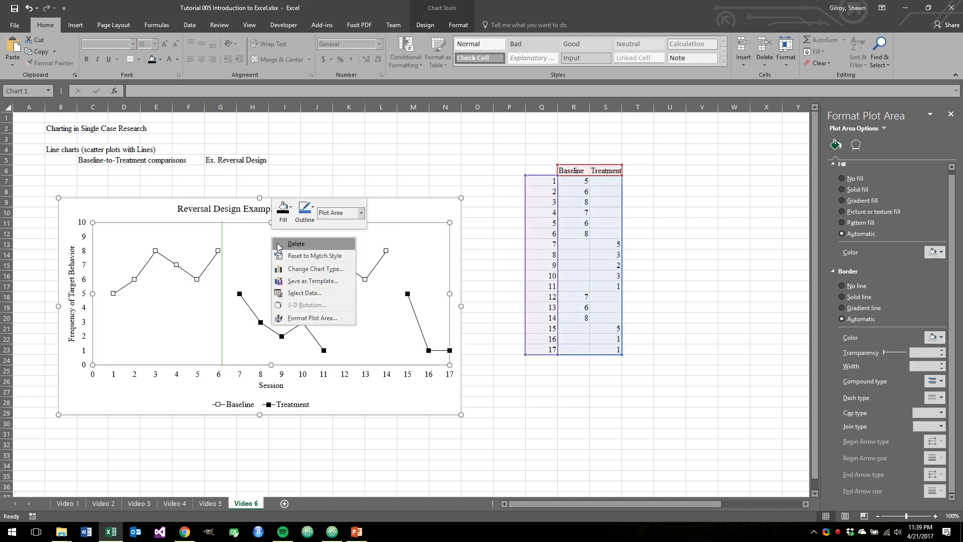
{"action": "left_click", "coordinate": [300, 294]}
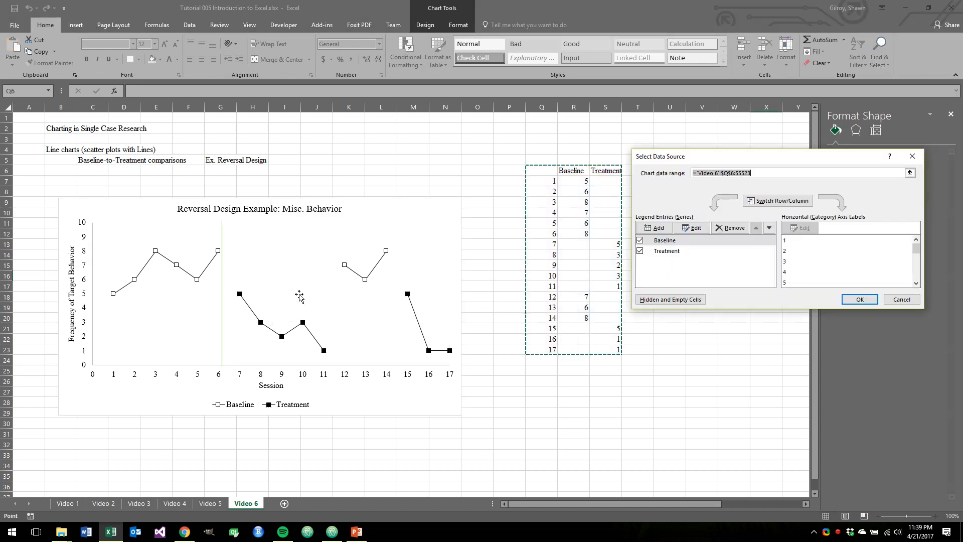
{"action": "left_click_drag", "start_coordinate": [662, 158], "coordinate": [535, 154]}
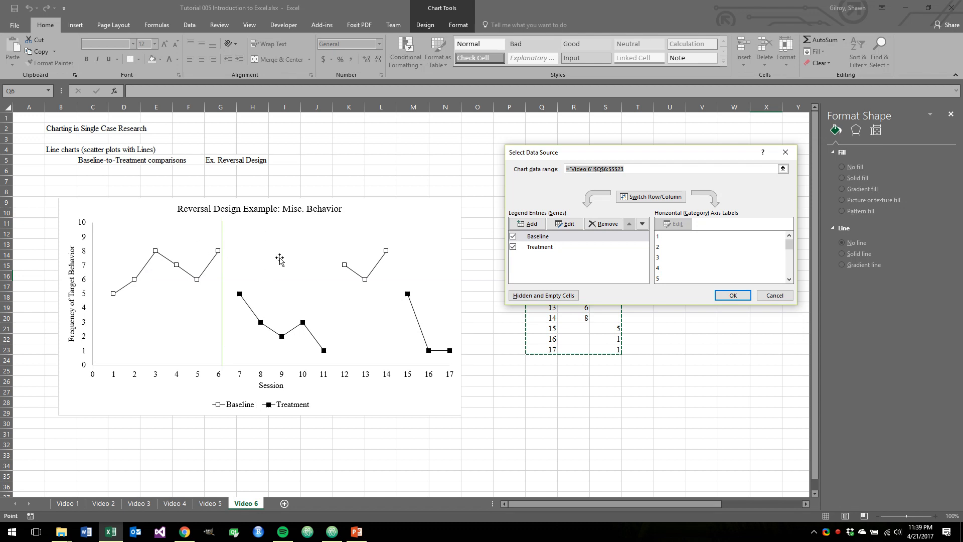
{"action": "left_click", "coordinate": [527, 224]}
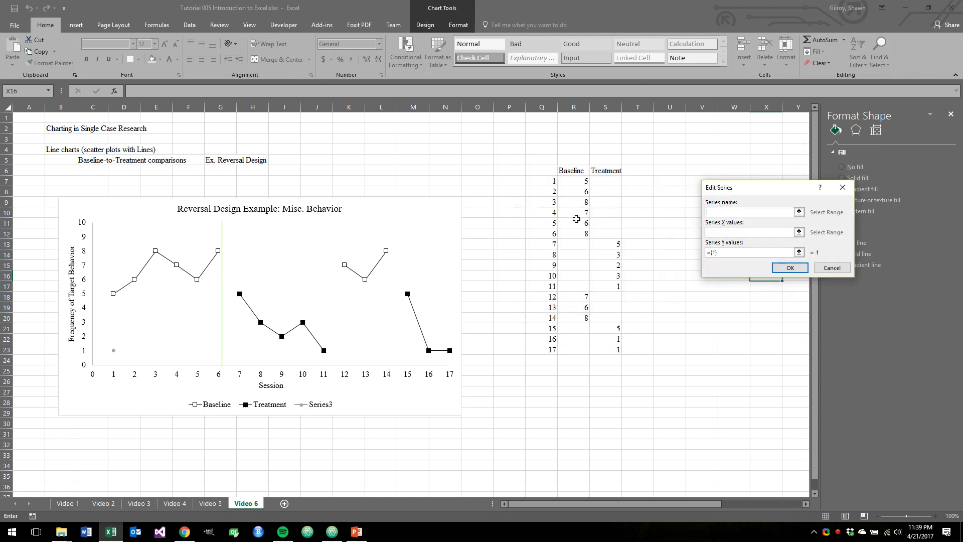
{"action": "type", "text": "PhaseChange1"}
{"action": "key", "text": "Tab"}
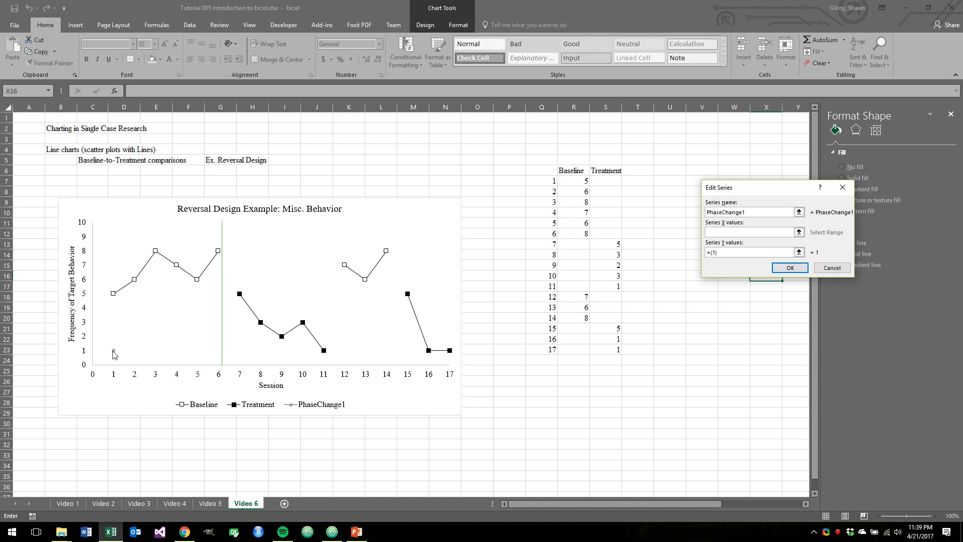
Give the PhaseChange1 series X values 6.5,6.5 and Y values 0,10, and confirm the data source changes
{"action": "mouse_move", "coordinate": [114, 354]}
{"action": "type", "text": "6,6,.5"}
{"action": "left_click", "coordinate": [737, 252]}
{"action": "left_click_drag", "start_coordinate": [722, 252], "coordinate": [679, 247]}
{"action": "type", "text": "0,10"}
{"action": "left_click", "coordinate": [789, 268]}
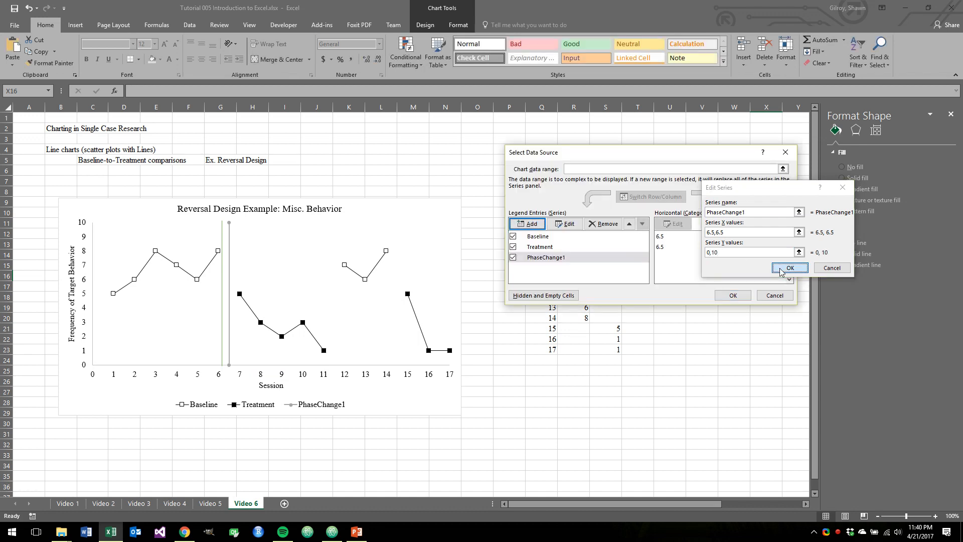
{"action": "left_click", "coordinate": [733, 295]}
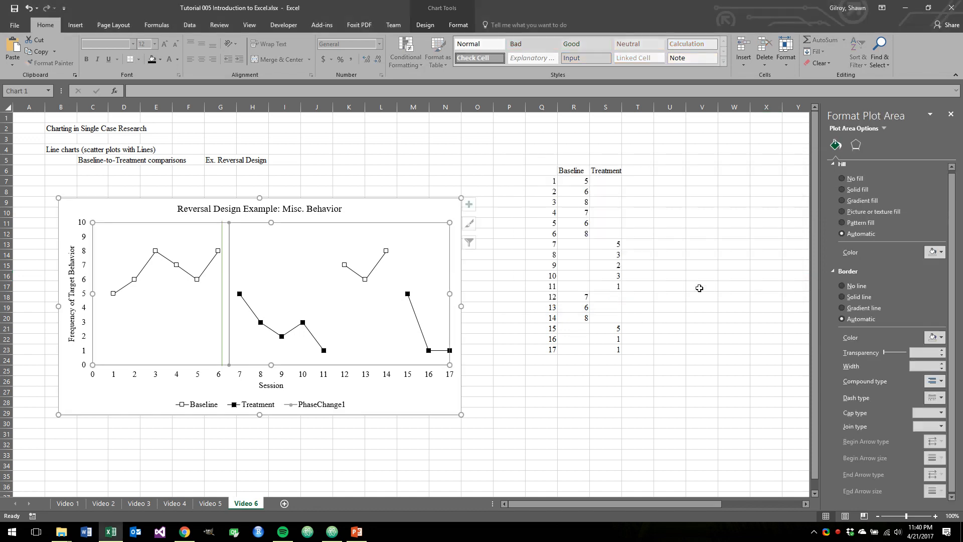
Widen the chart to about the end of column O to test how both phase lines respond
{"action": "left_click", "coordinate": [461, 272]}
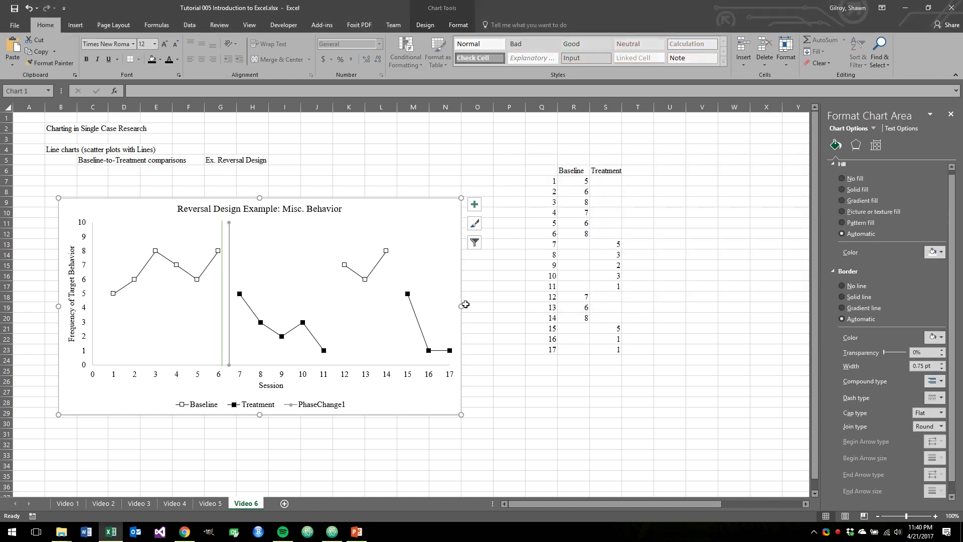
{"action": "left_click_drag", "start_coordinate": [461, 306], "coordinate": [525, 305]}
{"action": "left_click_drag", "start_coordinate": [524, 305], "coordinate": [496, 306]}
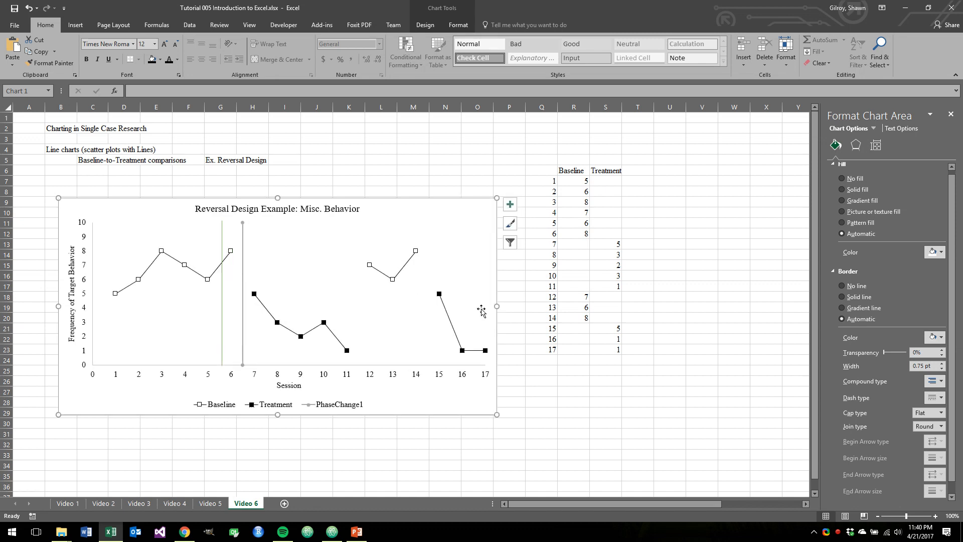
Format the PhaseChange1 series line as a solid black line with a width of 1 pt
{"action": "left_click", "coordinate": [243, 227]}
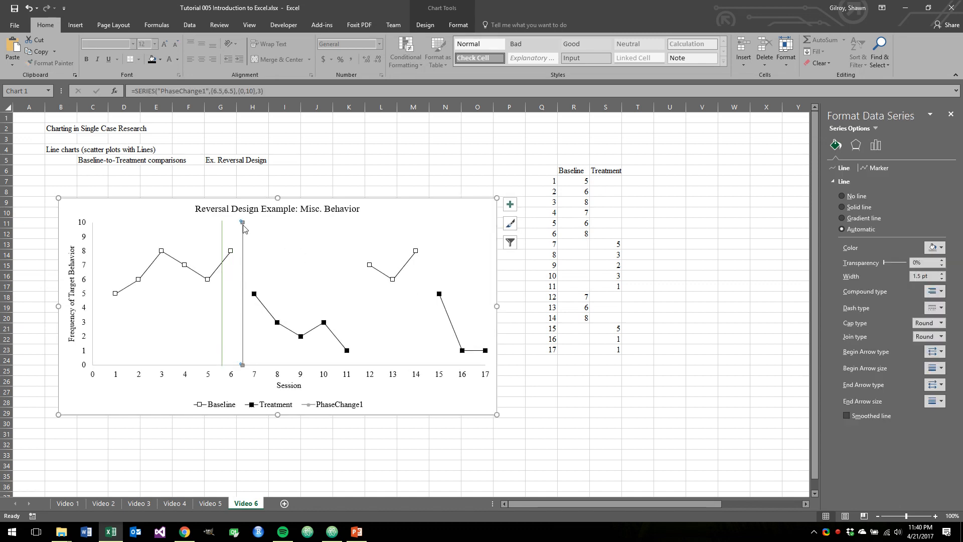
{"action": "right_click", "coordinate": [243, 227]}
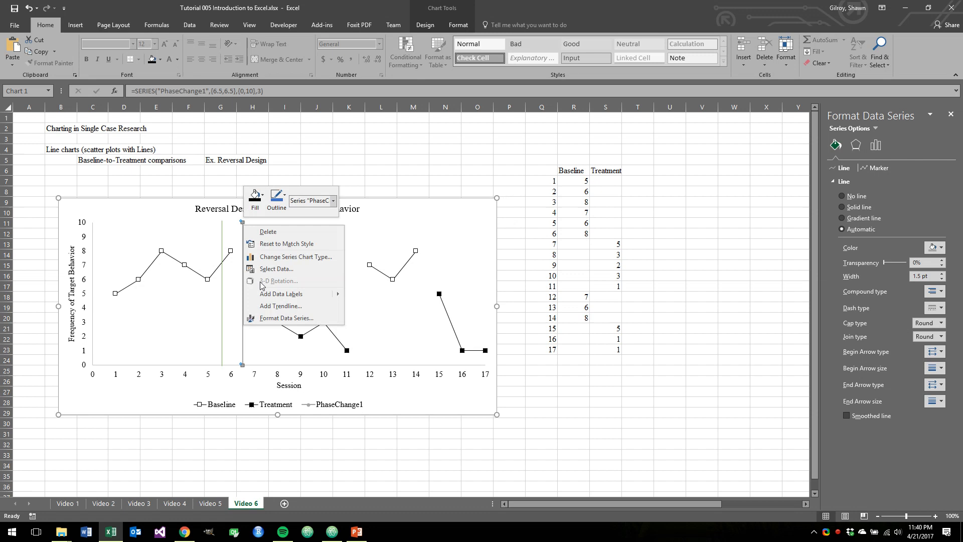
{"action": "left_click", "coordinate": [264, 316]}
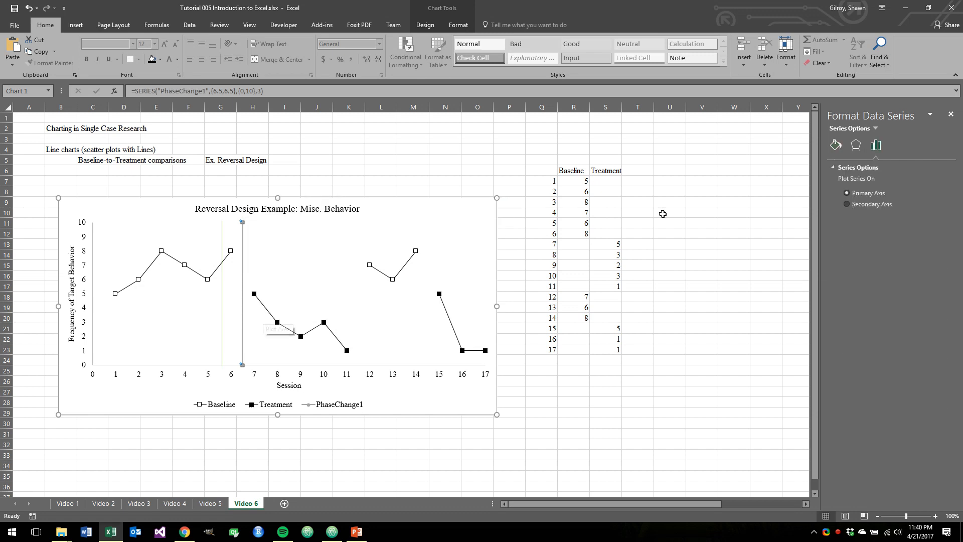
{"action": "left_click", "coordinate": [836, 147]}
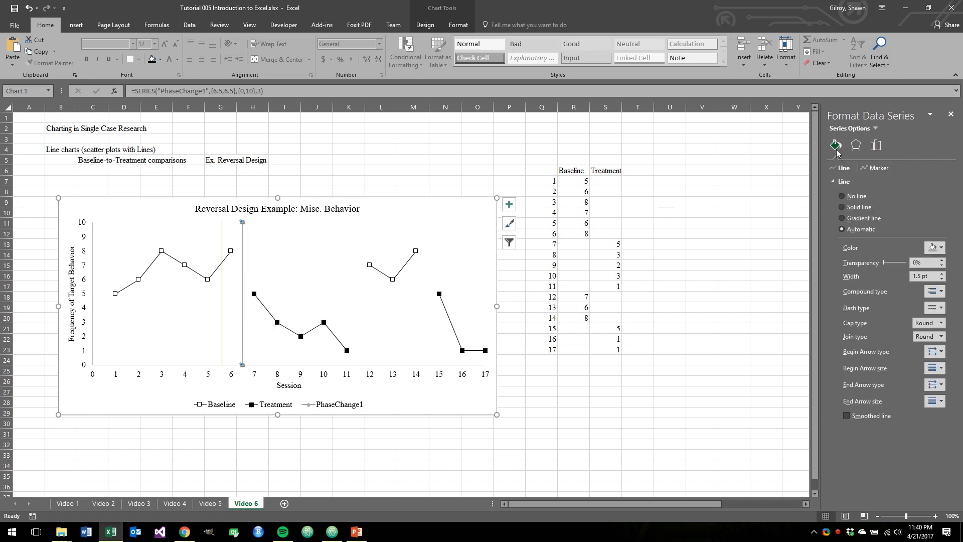
{"action": "left_click", "coordinate": [859, 207]}
{"action": "left_click", "coordinate": [931, 248]}
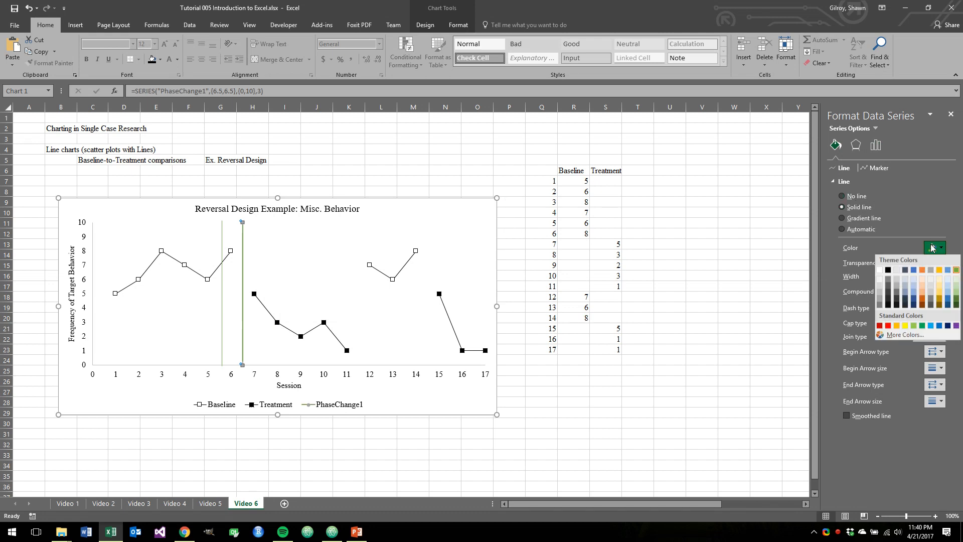
{"action": "left_click", "coordinate": [887, 274]}
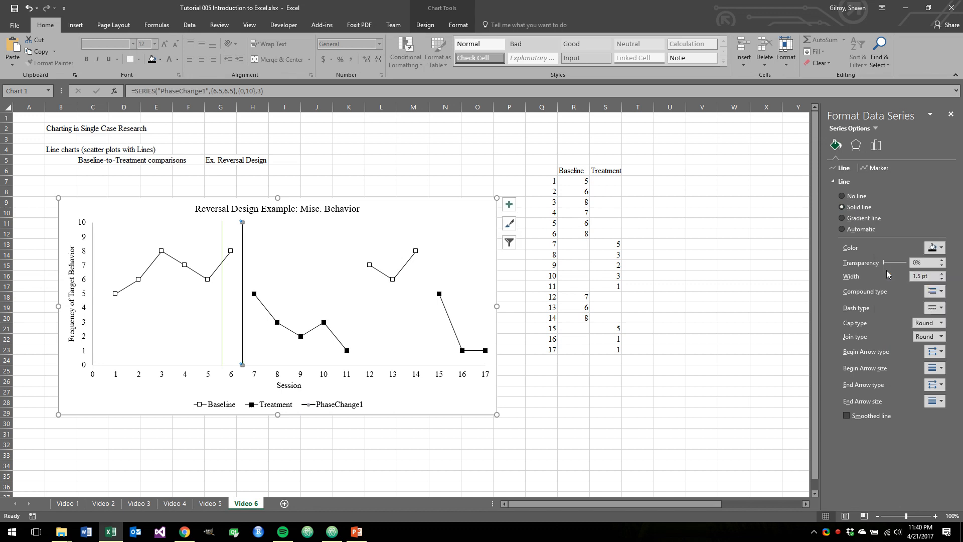
{"action": "left_click", "coordinate": [941, 279]}
{"action": "left_click", "coordinate": [941, 278]}
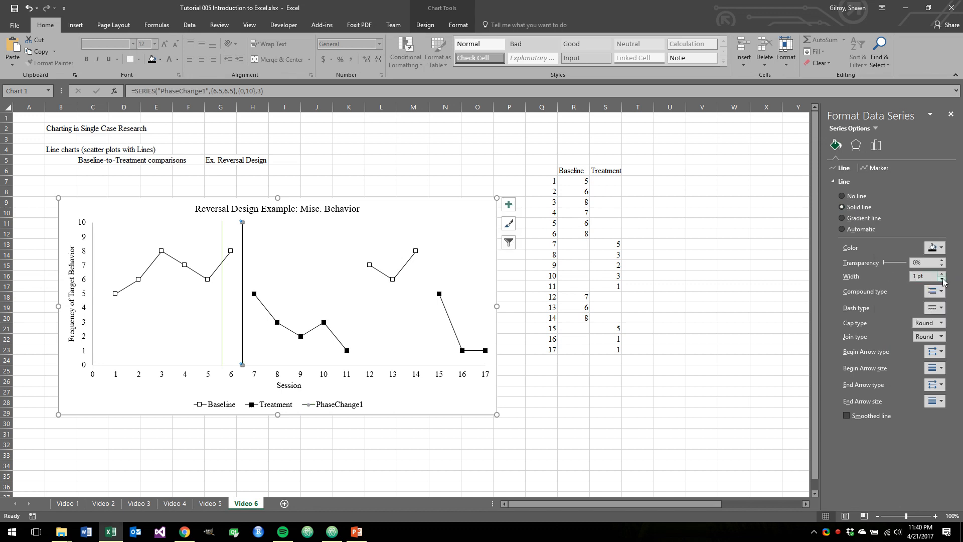
Set the marker option of the PhaseChange1 series to None
{"action": "left_click", "coordinate": [877, 167]}
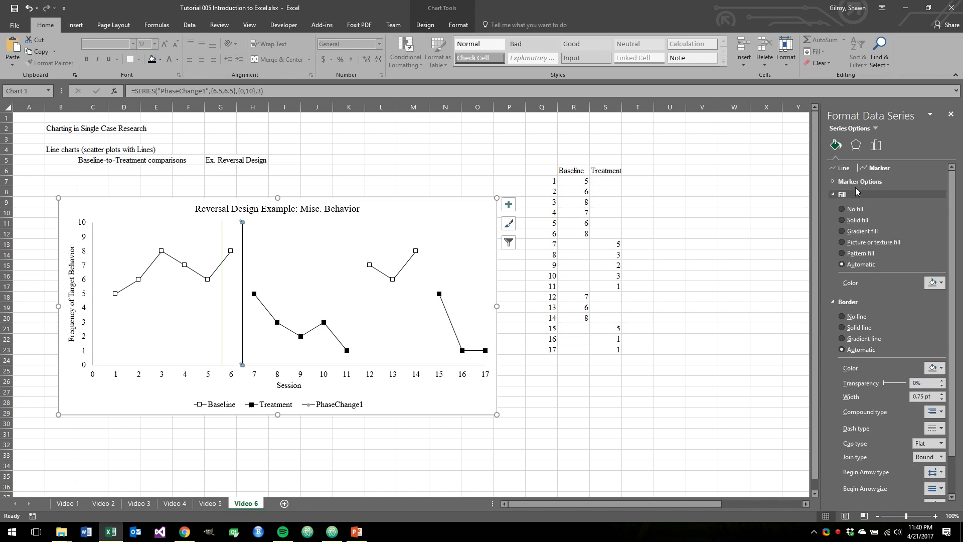
{"action": "left_click", "coordinate": [859, 182]}
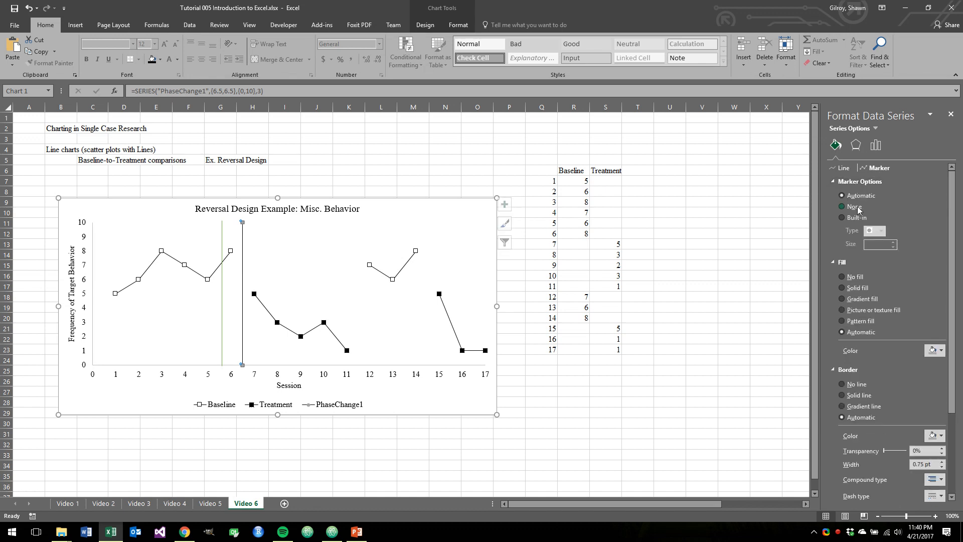
{"action": "left_click", "coordinate": [855, 206]}
{"action": "left_click", "coordinate": [313, 244]}
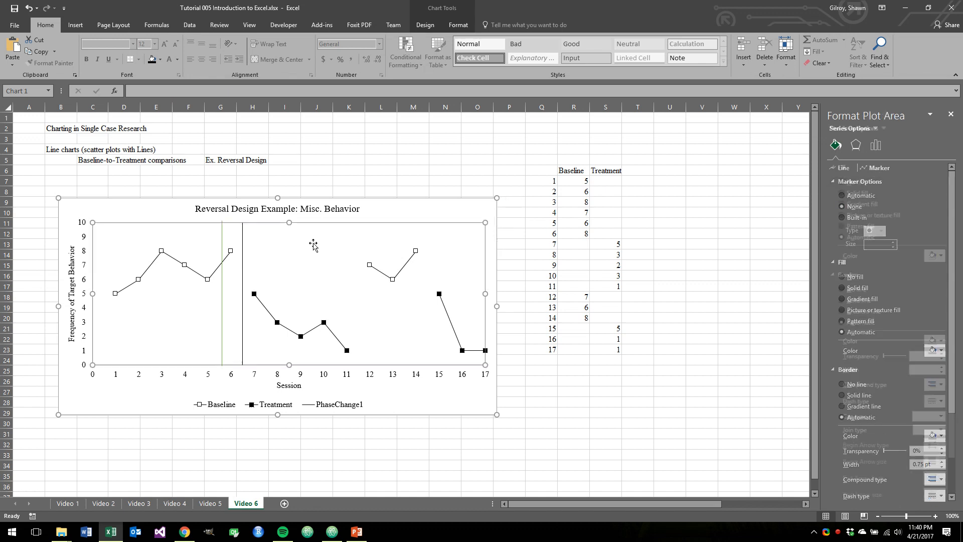
Narrow the chart to about the middle of column N to compare how the drawn line and the PhaseChange1 series respond
{"action": "left_click", "coordinate": [498, 309]}
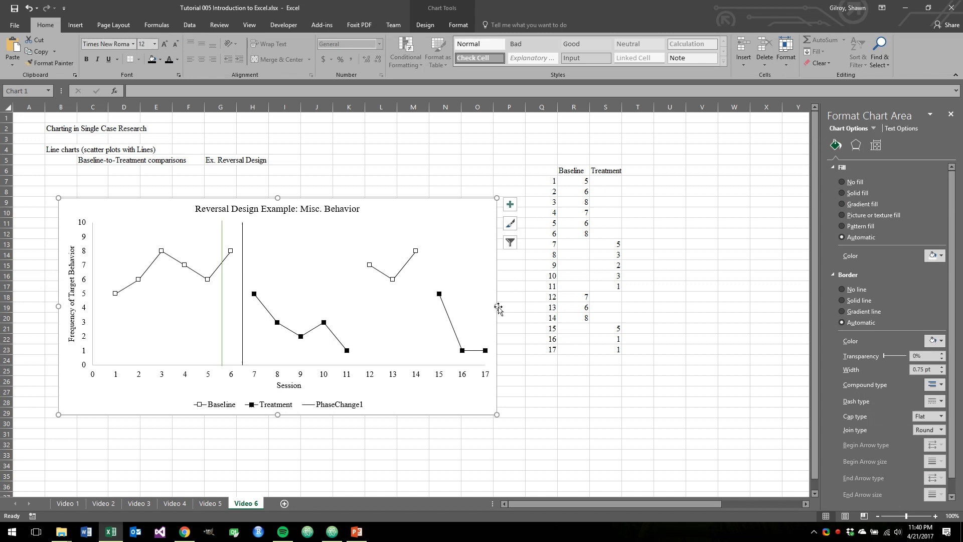
{"action": "left_click_drag", "start_coordinate": [496, 306], "coordinate": [408, 308]}
{"action": "key", "text": "ctrl+z"}
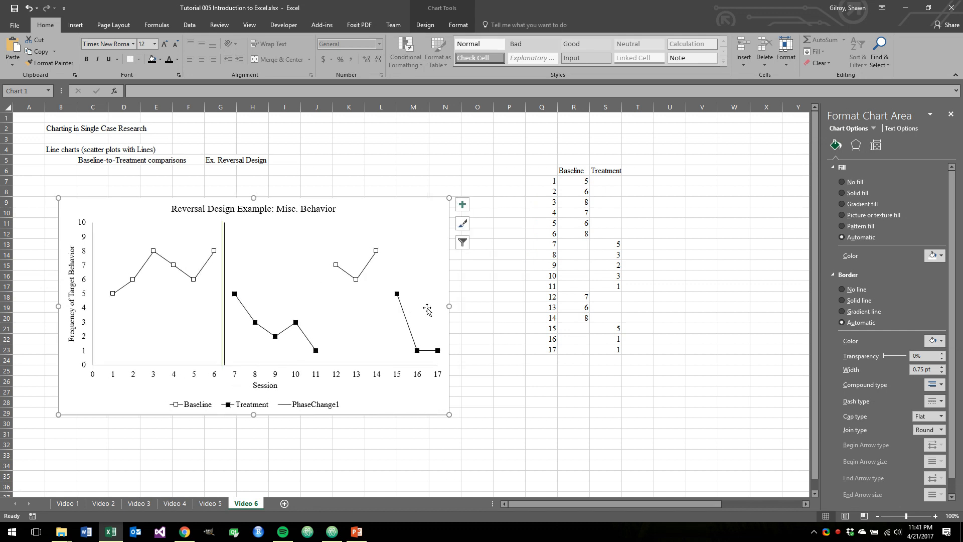
Pull the green drawn line away from the PhaseChange1 series line and delete it
{"action": "left_click", "coordinate": [222, 258]}
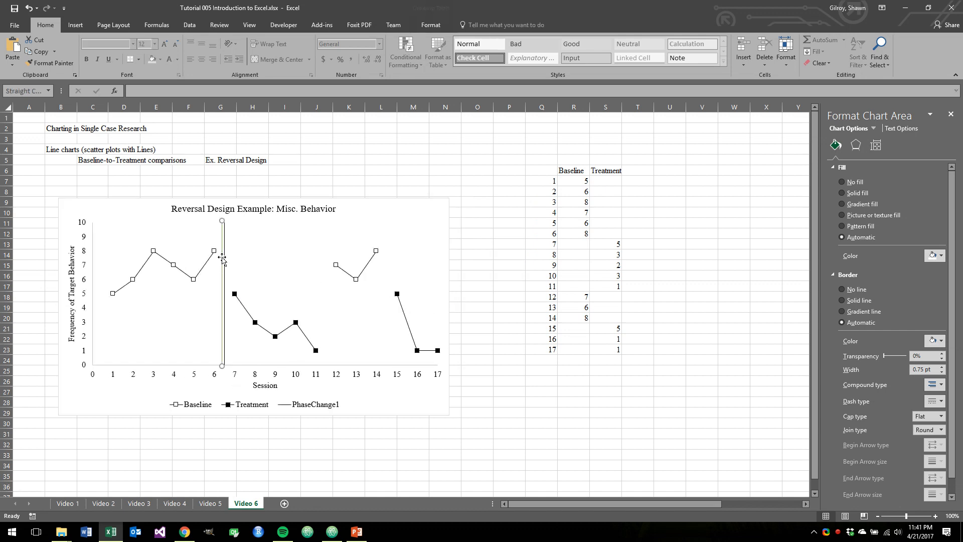
{"action": "left_click_drag", "start_coordinate": [222, 258], "coordinate": [266, 264]}
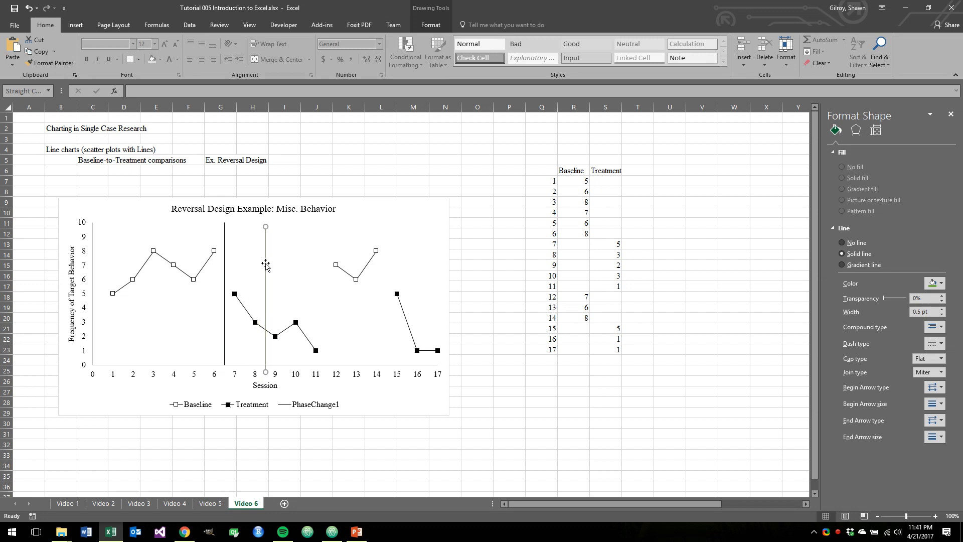
{"action": "key", "text": "Delete"}
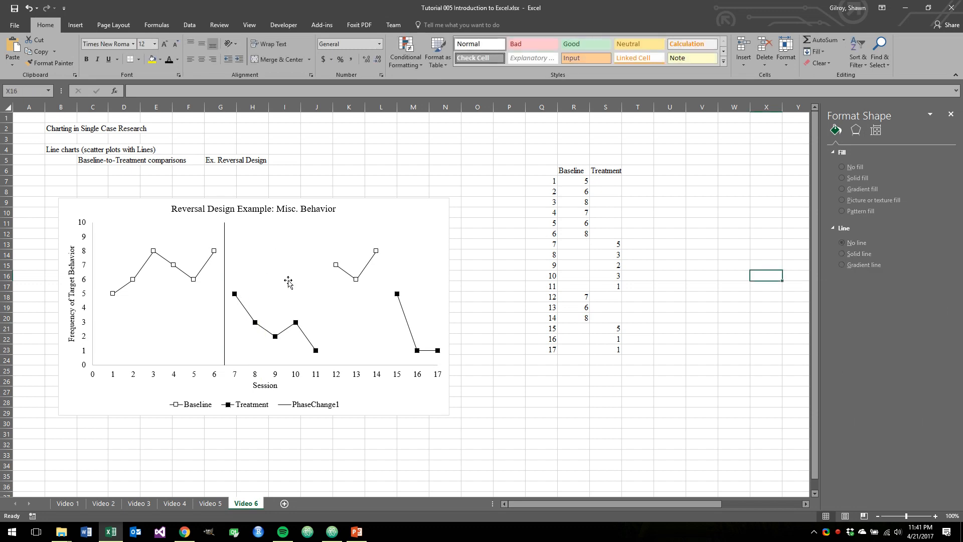
Add a PhaseChange2 series to the chart's data source with X values 11.5,11.5 and Y values 0,10
{"action": "left_click", "coordinate": [293, 265]}
{"action": "right_click", "coordinate": [293, 265]}
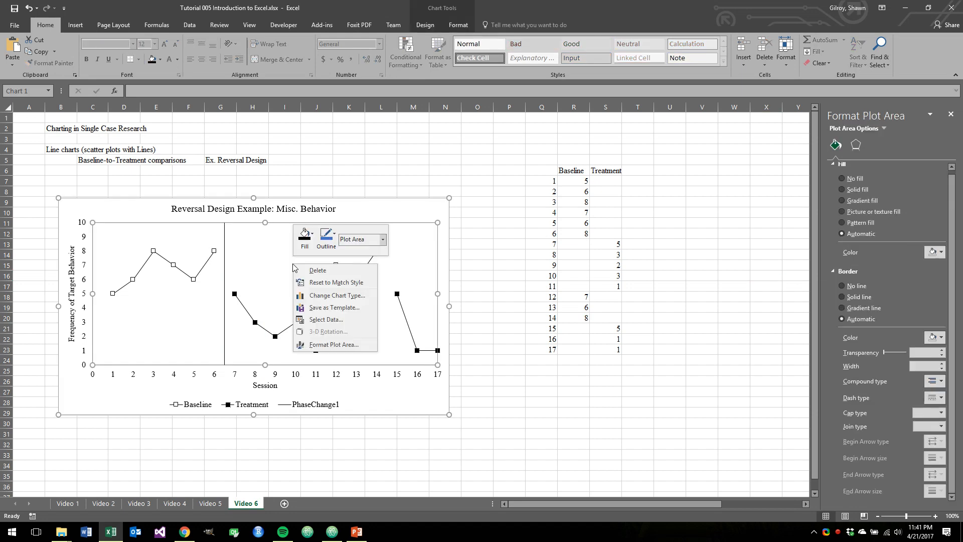
{"action": "left_click", "coordinate": [322, 319]}
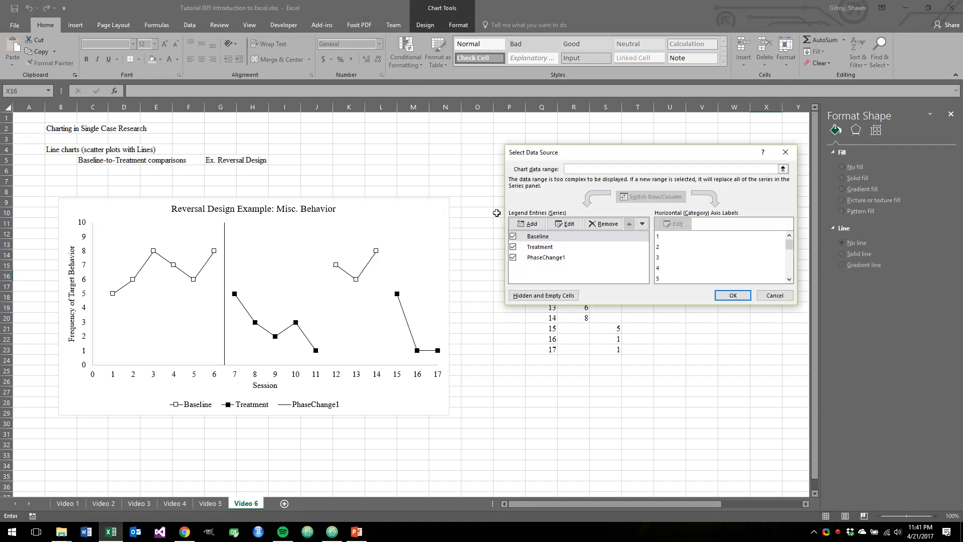
{"action": "left_click", "coordinate": [523, 224]}
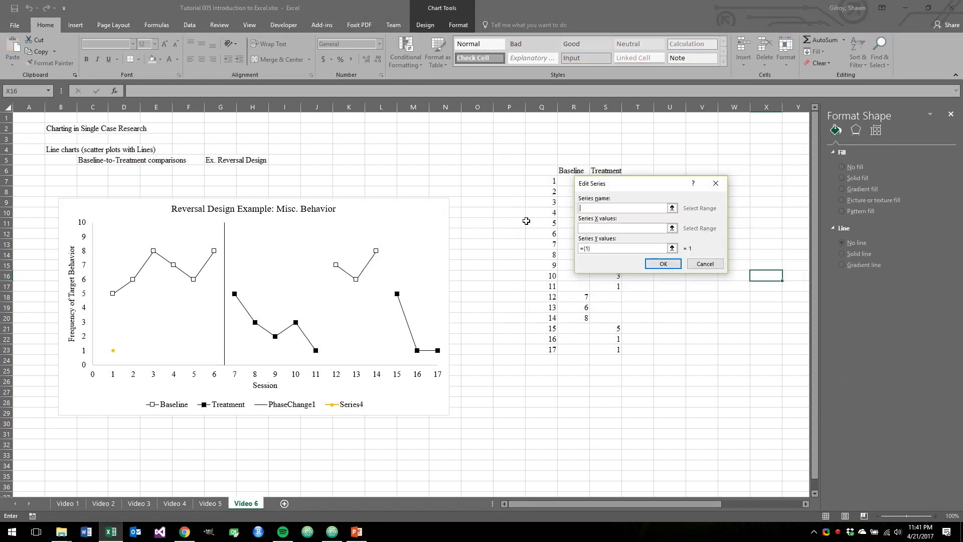
{"action": "type", "text": "PhaseChange2"}
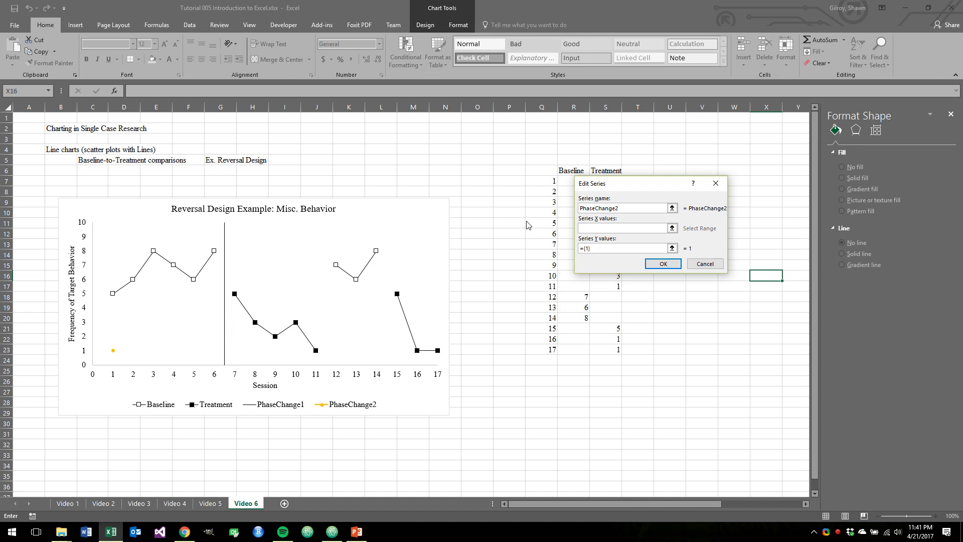
{"action": "key", "text": "Tab"}
{"action": "type", "text": "11.5,11.5"}
{"action": "key", "text": "Tab"}
{"action": "type", "text": "0,10"}
{"action": "left_click", "coordinate": [663, 263]}
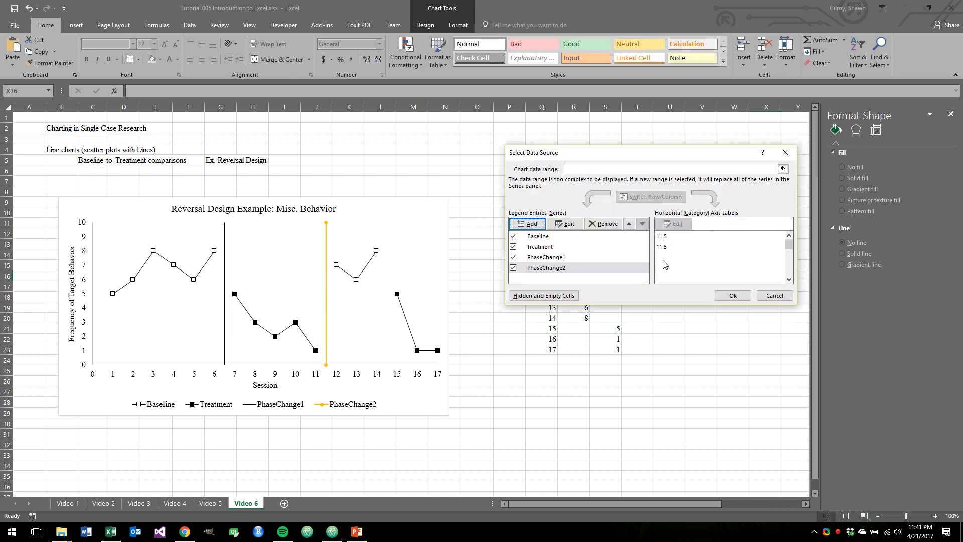
Add a PhaseChange3 series with X values 14.5,14.5 and Y values 0,10, and confirm the data source changes
{"action": "left_click", "coordinate": [535, 223]}
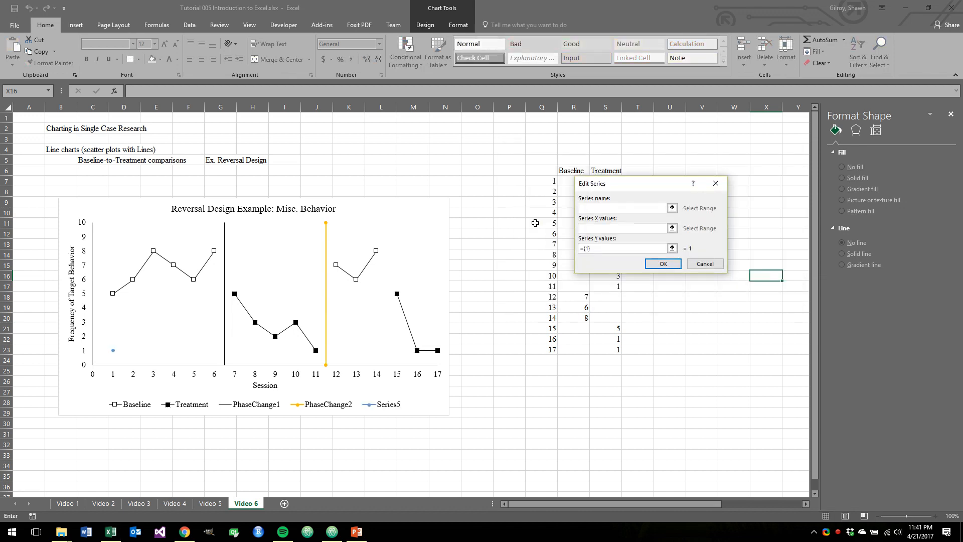
{"action": "type", "text": "PhaseChange3"}
{"action": "key", "text": "Tab"}
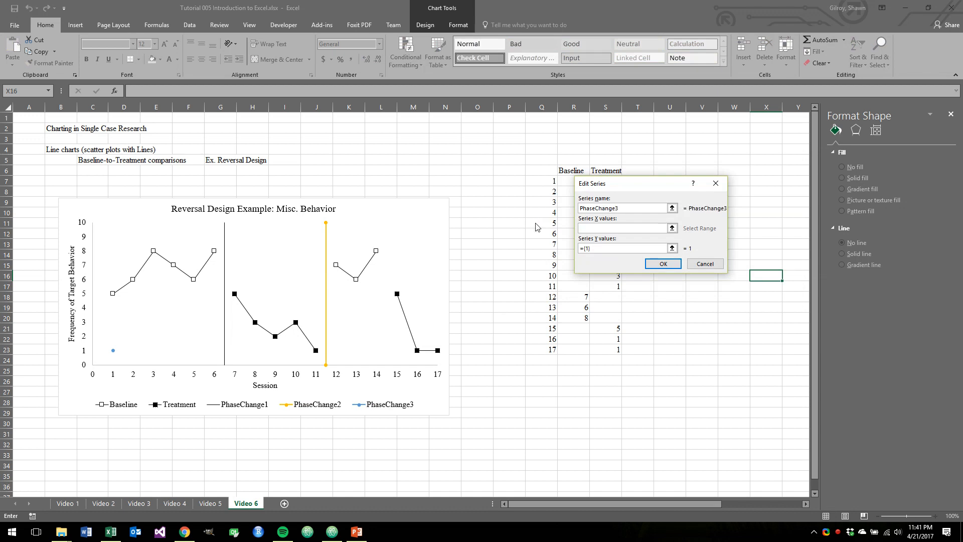
{"action": "type", "text": "14.5,14.5"}
{"action": "key", "text": "Tab"}
{"action": "type", "text": "0,10"}
{"action": "left_click", "coordinate": [672, 266]}
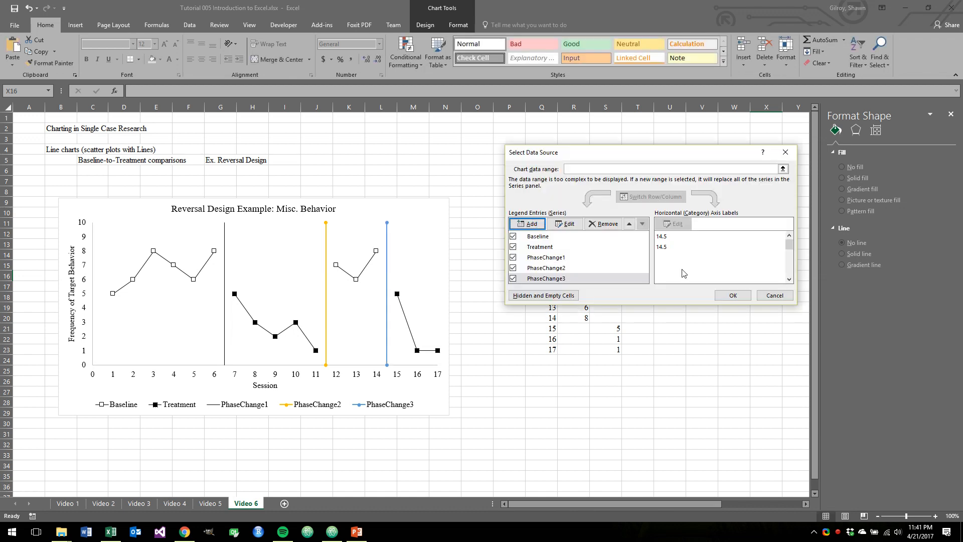
{"action": "left_click", "coordinate": [722, 294]}
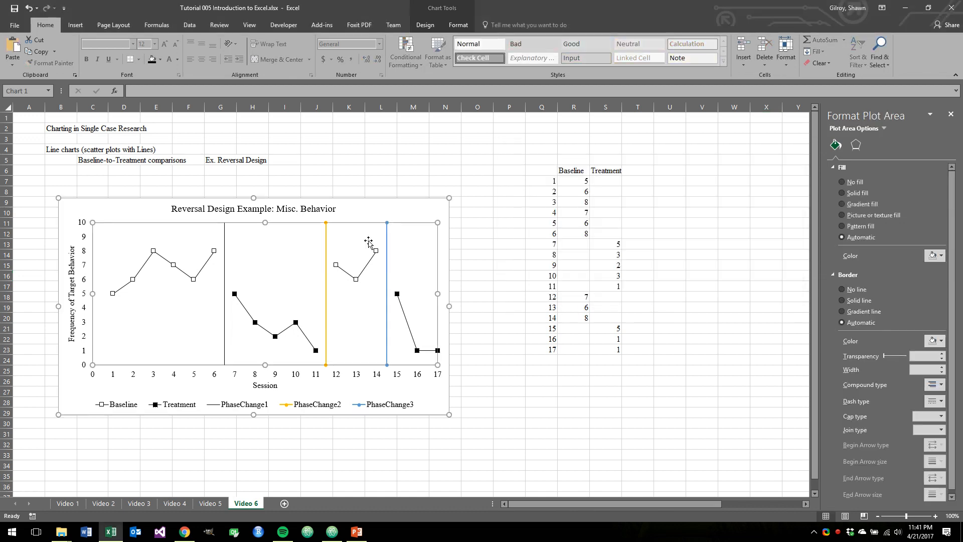
Format the PhaseChange2 series line as a solid black line with a width of 1 pt
{"action": "left_click", "coordinate": [327, 228]}
{"action": "right_click", "coordinate": [327, 228]}
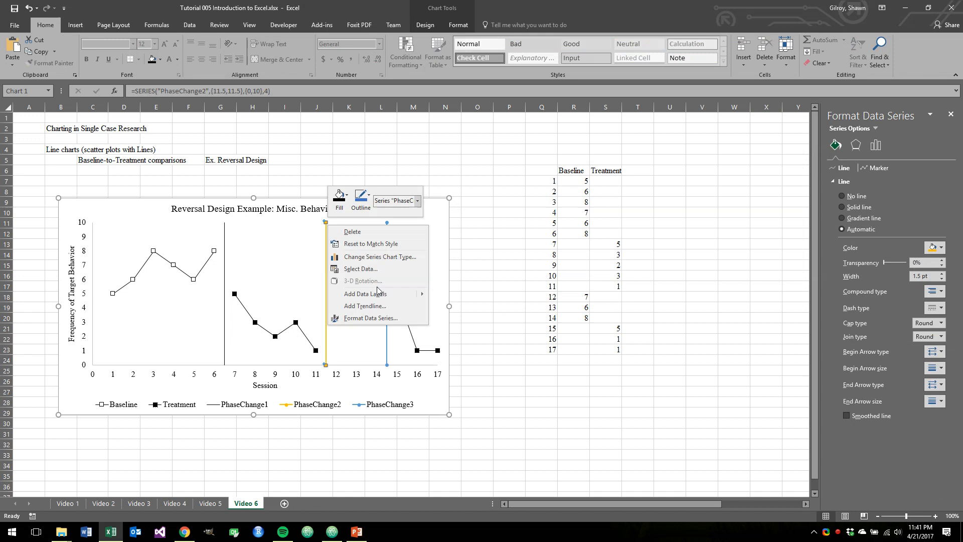
{"action": "left_click", "coordinate": [384, 319]}
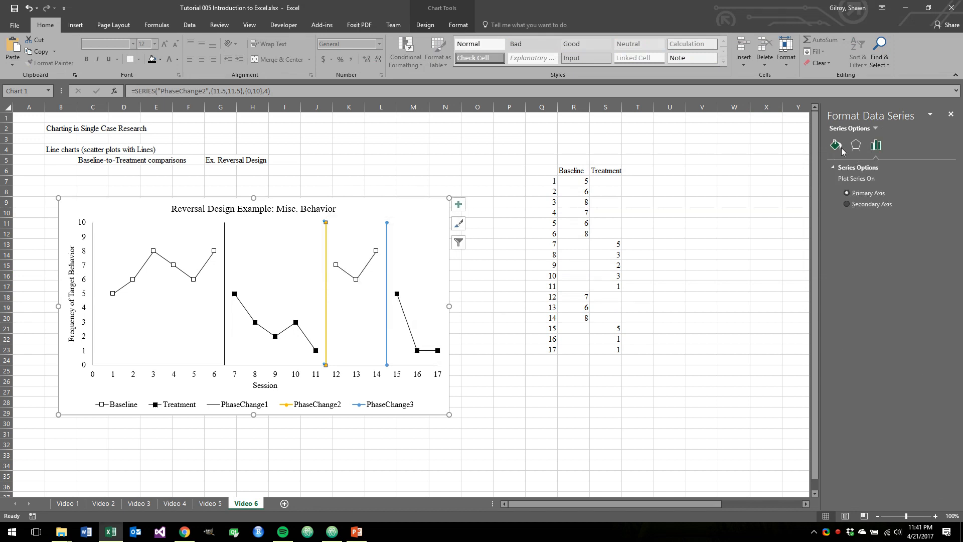
{"action": "left_click", "coordinate": [842, 207]}
{"action": "left_click", "coordinate": [932, 248]}
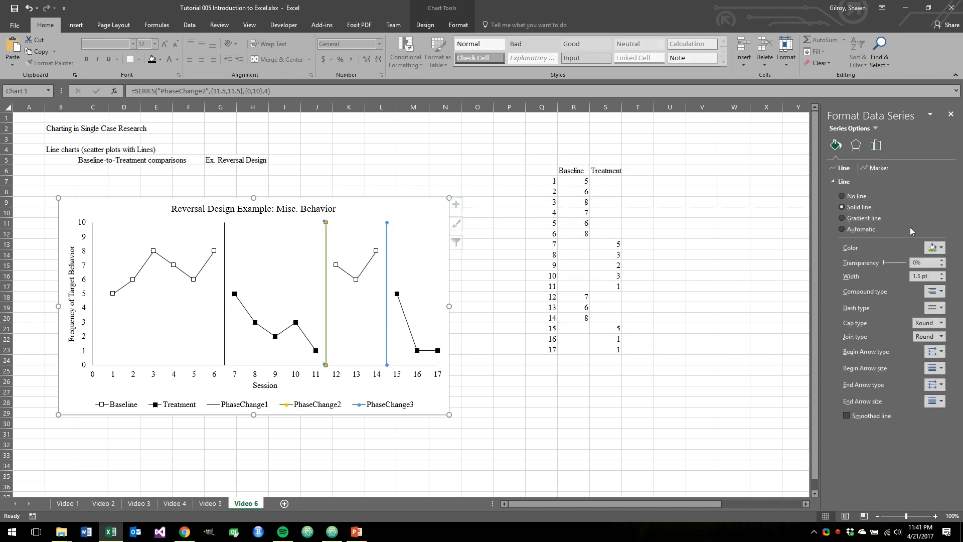
{"action": "left_click", "coordinate": [933, 250]}
{"action": "left_click", "coordinate": [889, 269]}
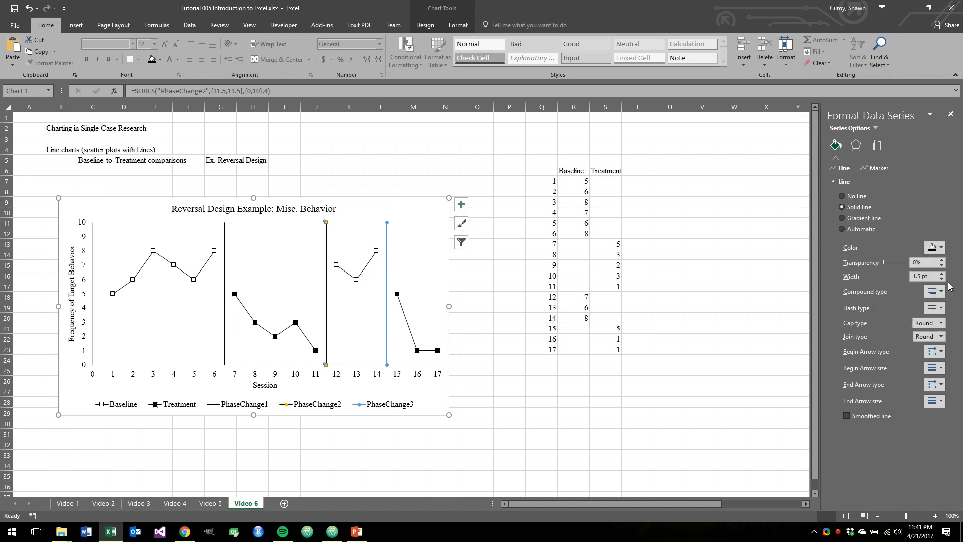
{"action": "left_click", "coordinate": [942, 279]}
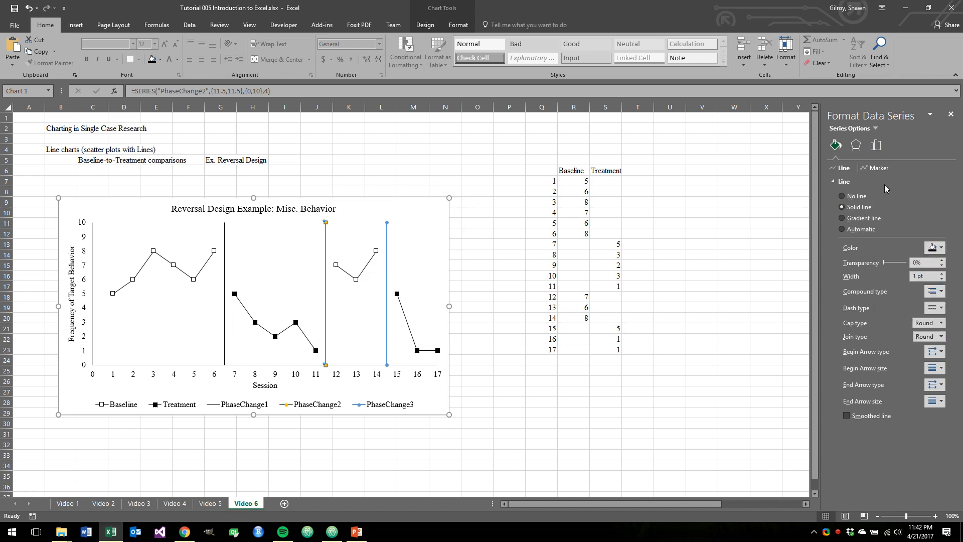
Remove the markers from the PhaseChange2 series by setting its marker option to None
{"action": "left_click", "coordinate": [879, 169]}
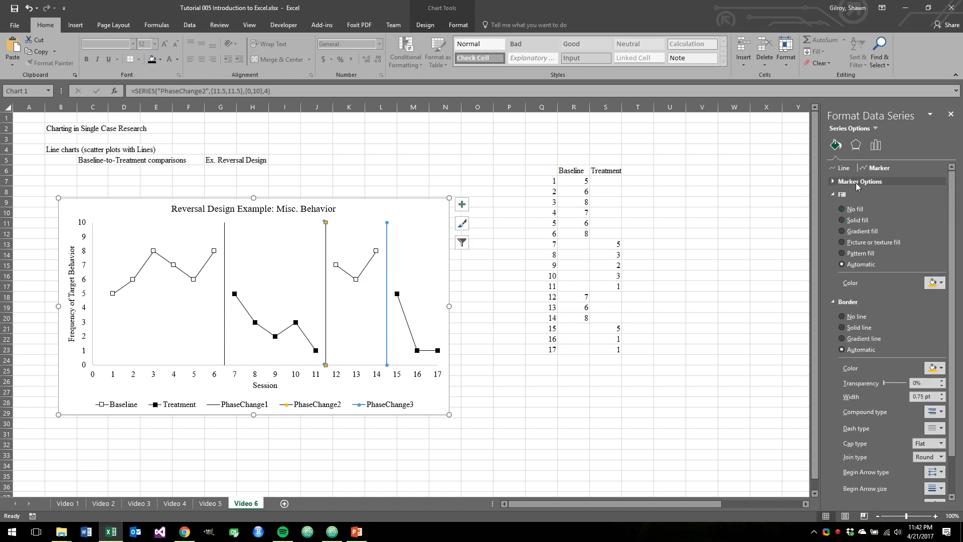
{"action": "left_click", "coordinate": [858, 182]}
{"action": "left_click", "coordinate": [854, 205]}
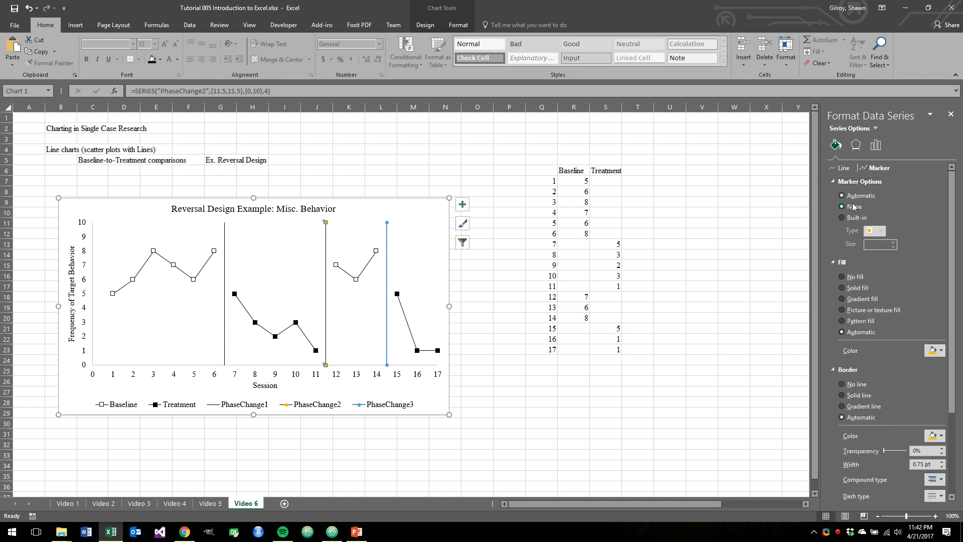
Format the PhaseChange3 series line as a solid black line and reduce its width to match the other phase change lines
{"action": "right_click", "coordinate": [387, 223]}
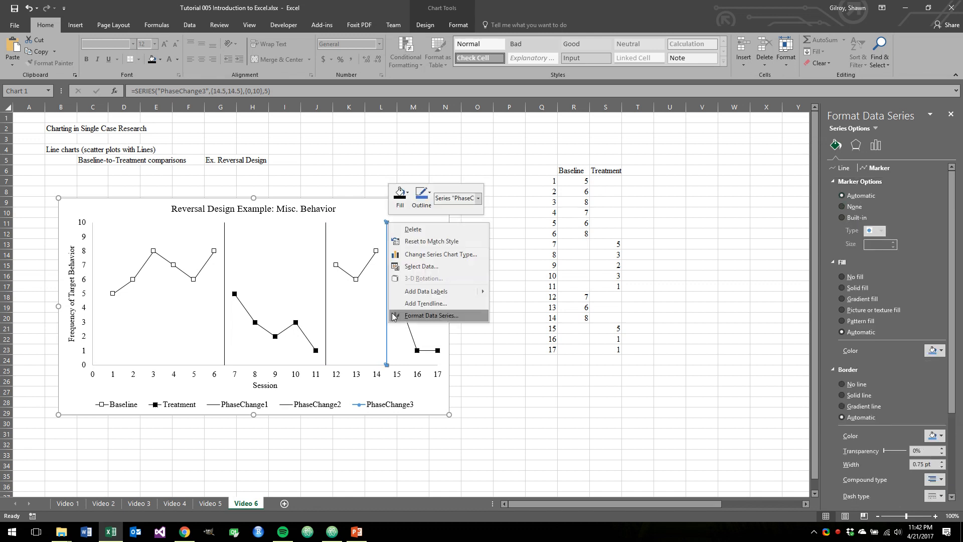
{"action": "left_click", "coordinate": [431, 318]}
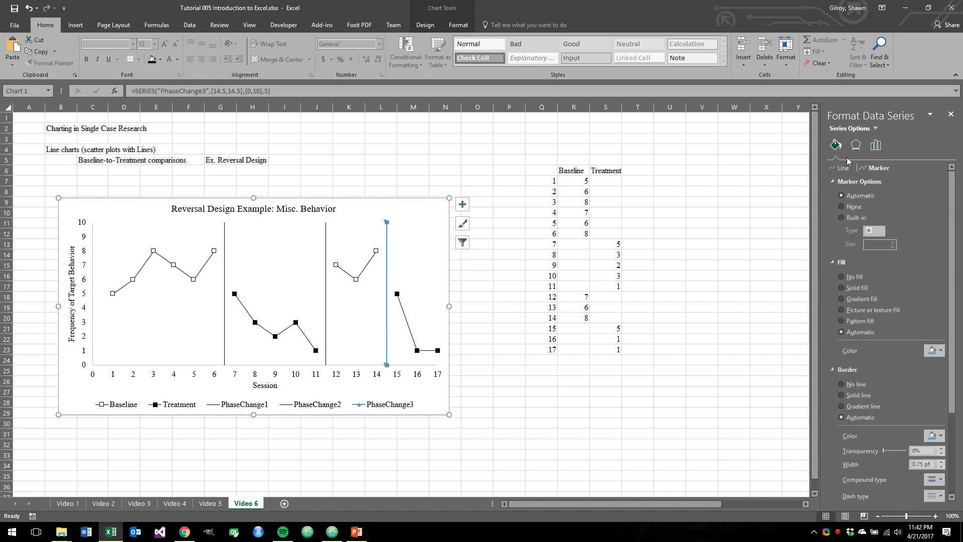
{"action": "left_click", "coordinate": [842, 167]}
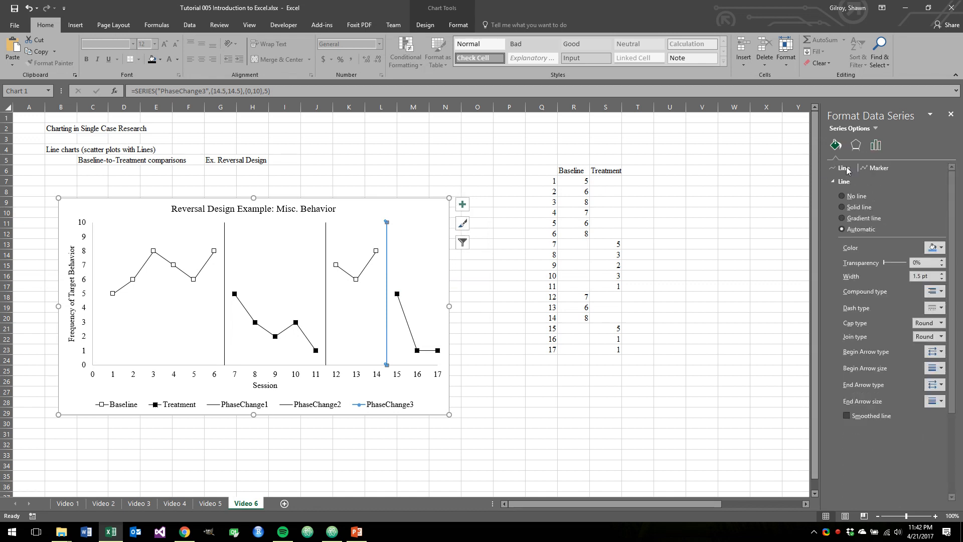
{"action": "left_click", "coordinate": [842, 206]}
{"action": "left_click", "coordinate": [934, 247]}
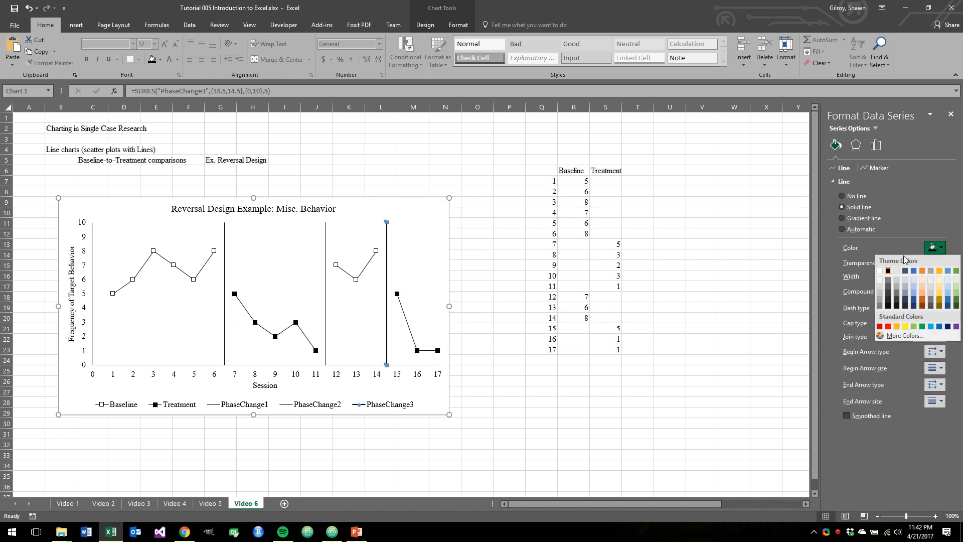
{"action": "left_click", "coordinate": [887, 270]}
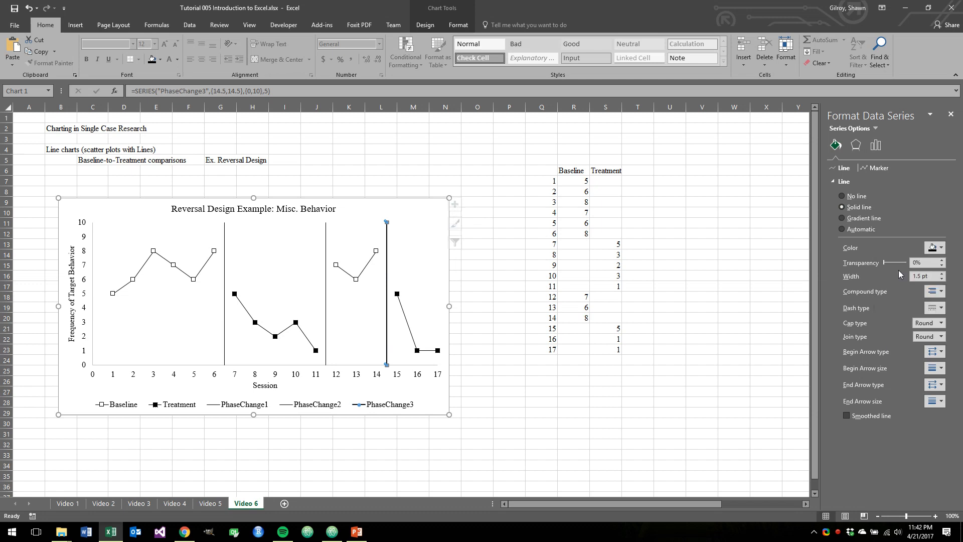
{"action": "left_click", "coordinate": [942, 279]}
Remove the markers from the PhaseChange3 series by setting its marker option to None
{"action": "left_click", "coordinate": [878, 168]}
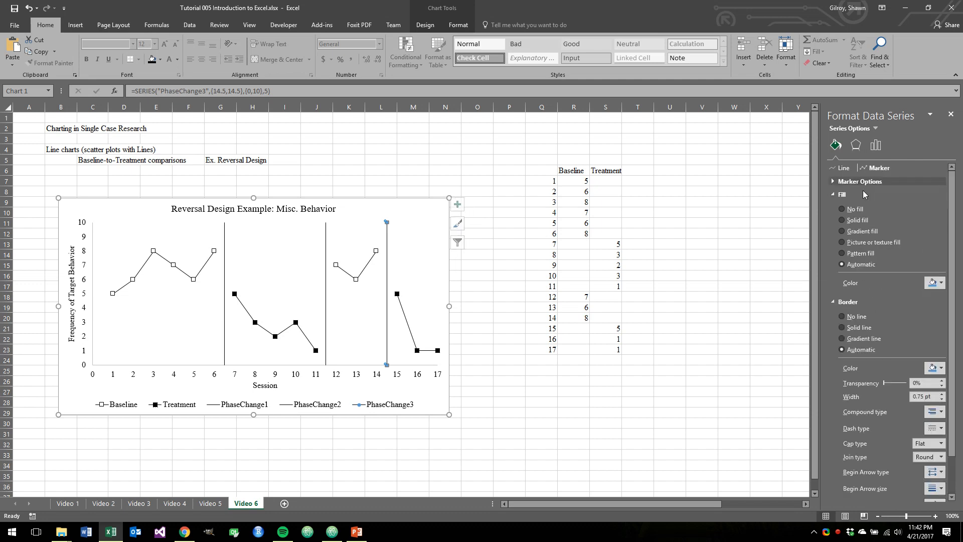
{"action": "left_click", "coordinate": [860, 181]}
{"action": "left_click", "coordinate": [842, 206]}
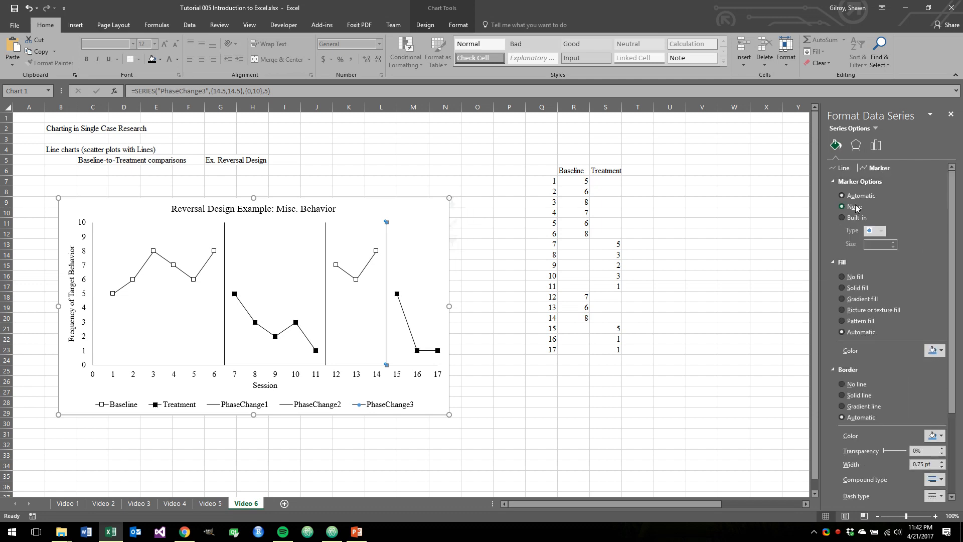
{"action": "left_click", "coordinate": [539, 236]}
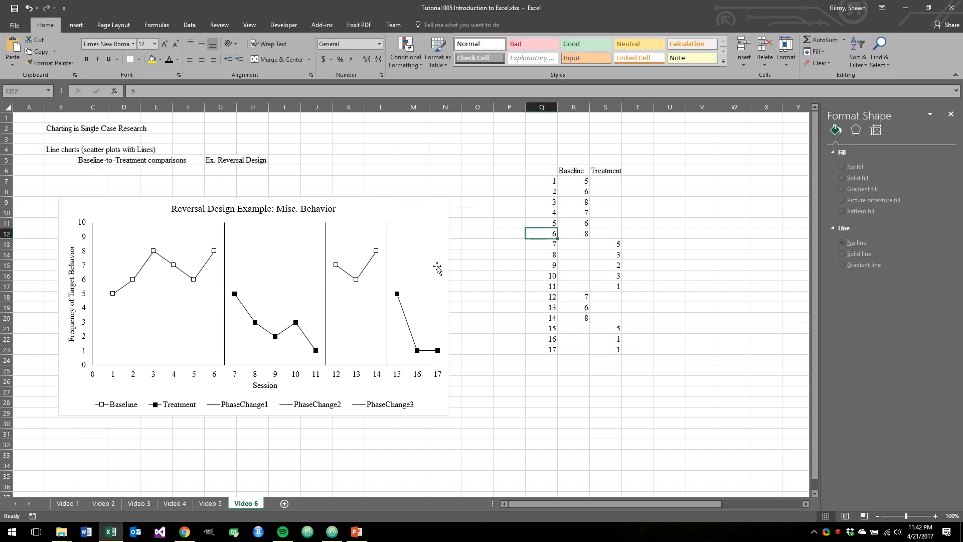
Widen the reversal design chart slightly by extending its right edge to check that the phase change lines scale with it
{"action": "left_click", "coordinate": [437, 297]}
{"action": "mouse_move", "coordinate": [449, 301]}
{"action": "left_mouse_down"}
{"action": "mouse_move", "coordinate": [566, 310]}
{"action": "mouse_move", "coordinate": [496, 296]}
{"action": "mouse_move", "coordinate": [442, 305]}
{"action": "mouse_move", "coordinate": [508, 306]}
{"action": "mouse_move", "coordinate": [437, 306]}
{"action": "mouse_move", "coordinate": [460, 306]}
{"action": "left_mouse_up"}
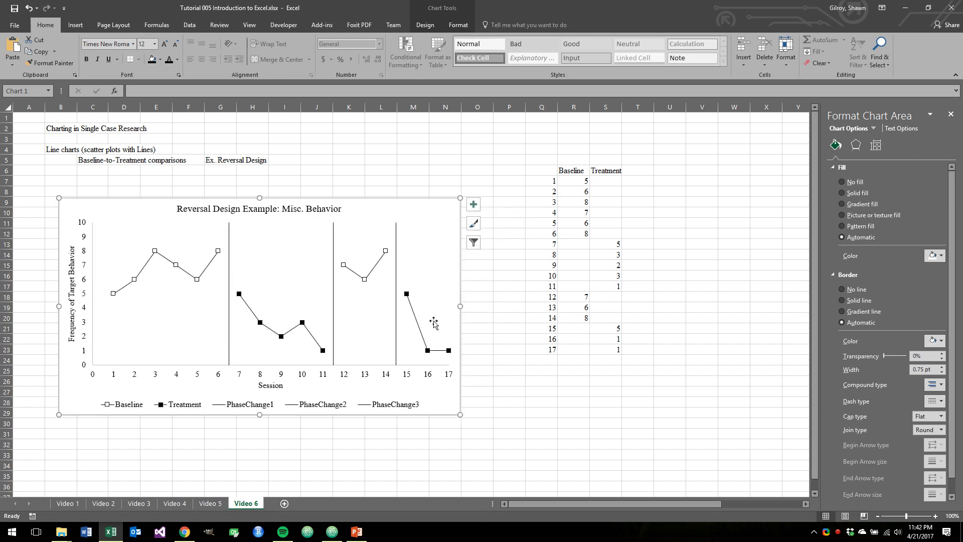
Delete only the PhaseChange1 entry from the chart legend, keeping its line in the plot
{"action": "left_click", "coordinate": [253, 409]}
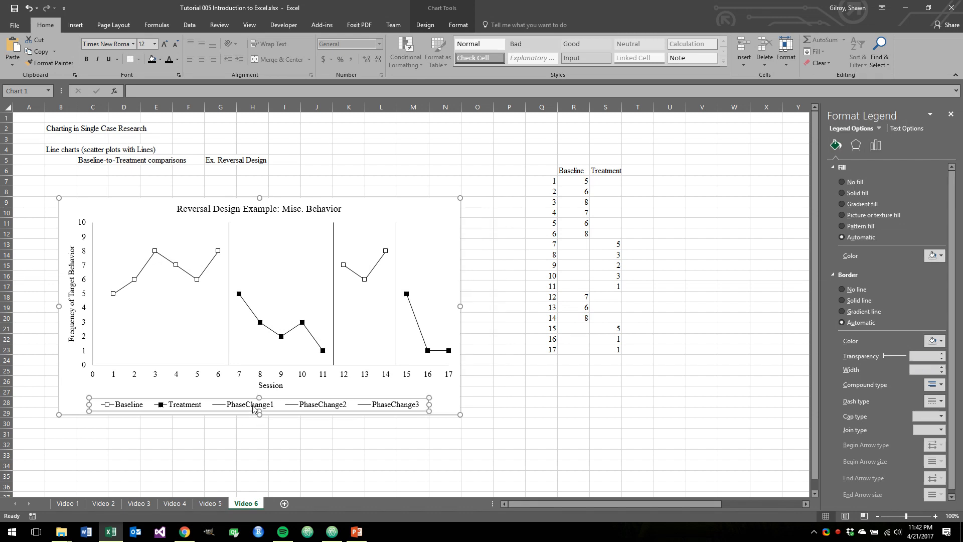
{"action": "left_click", "coordinate": [229, 407]}
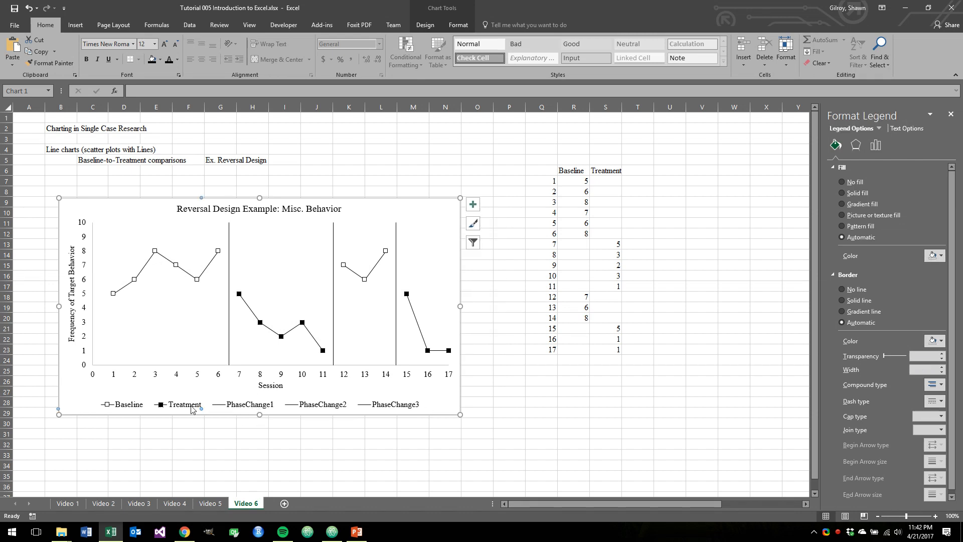
{"action": "double_click", "coordinate": [232, 403]}
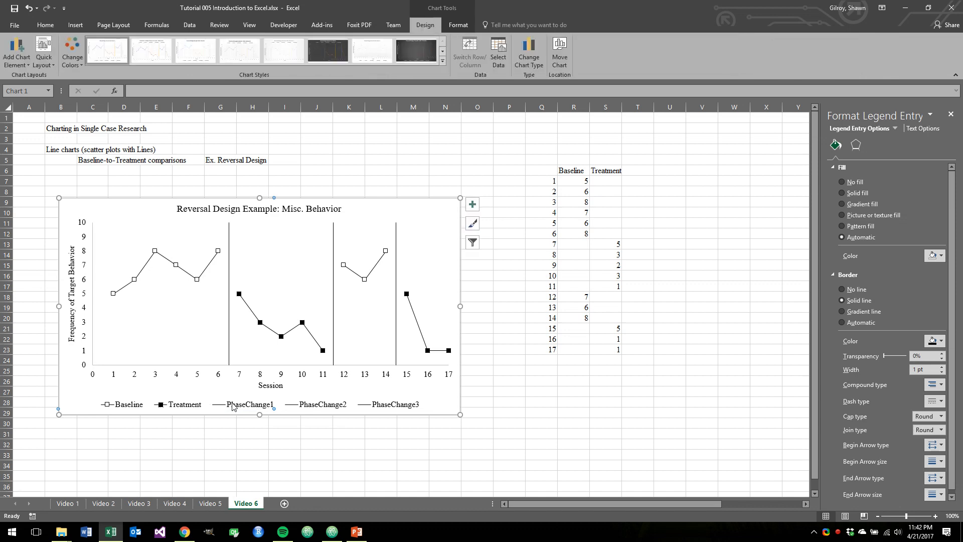
{"action": "key", "text": "Delete"}
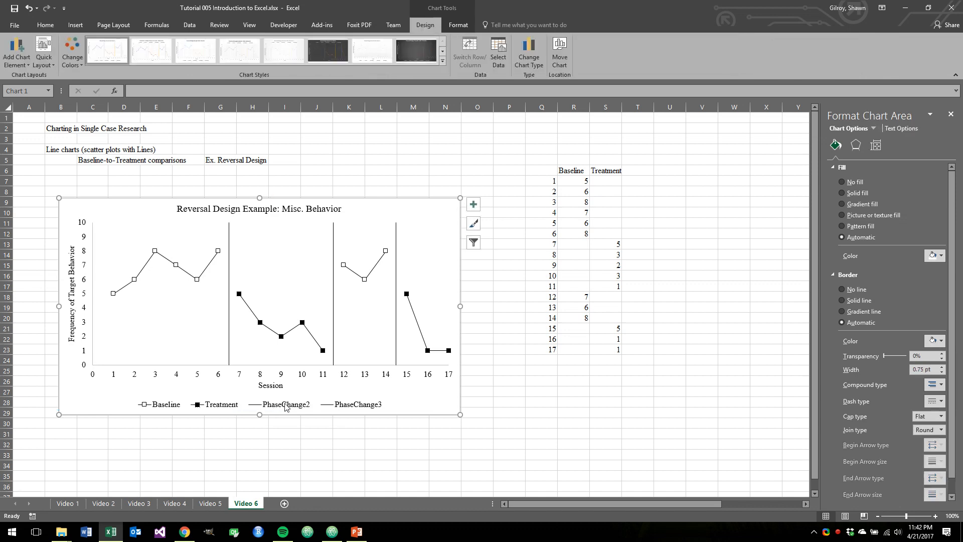
Delete the PhaseChange2 and PhaseChange3 entries from the chart legend and deselect the chart
{"action": "left_click", "coordinate": [284, 405]}
{"action": "left_click", "coordinate": [285, 405]}
{"action": "key", "text": "Delete"}
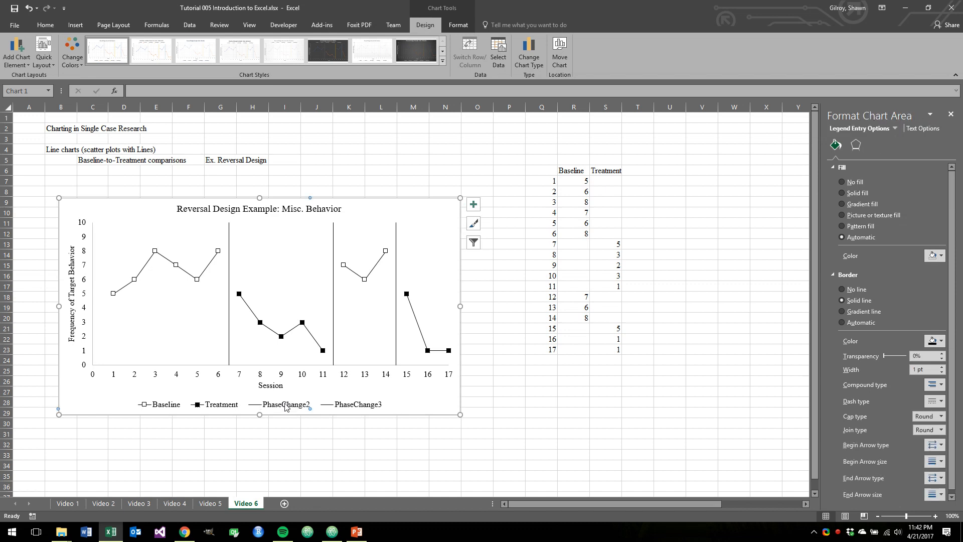
{"action": "left_click", "coordinate": [315, 407]}
{"action": "left_click", "coordinate": [315, 408]}
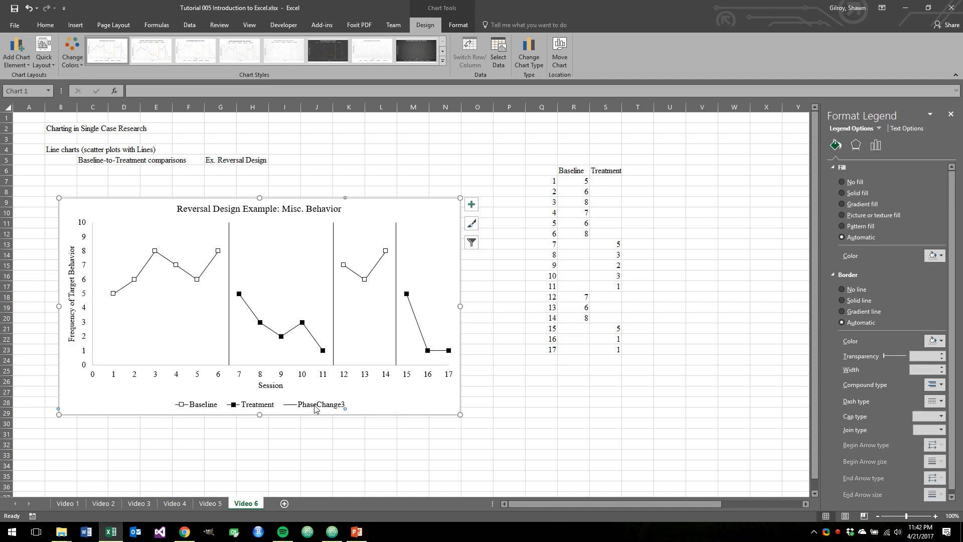
{"action": "key", "text": "Delete"}
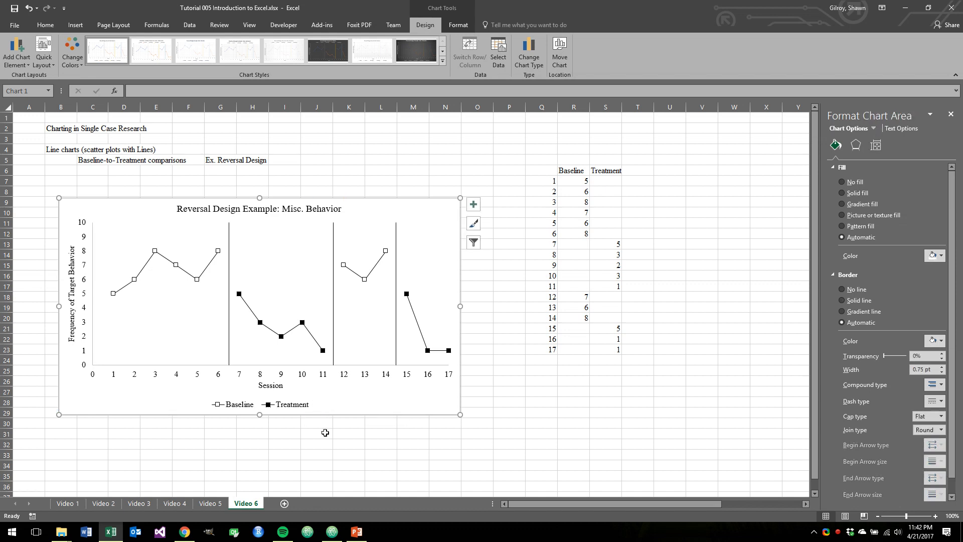
{"action": "left_click", "coordinate": [316, 433]}
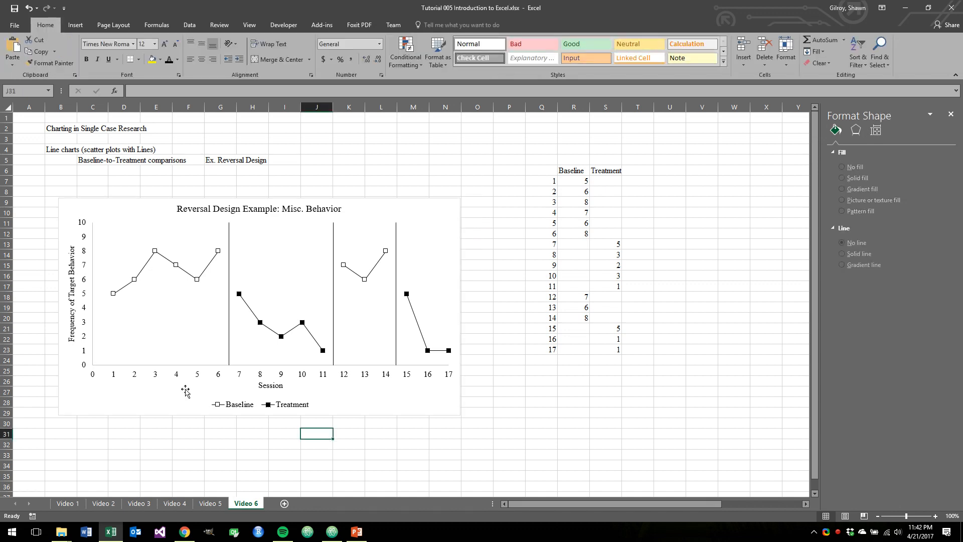